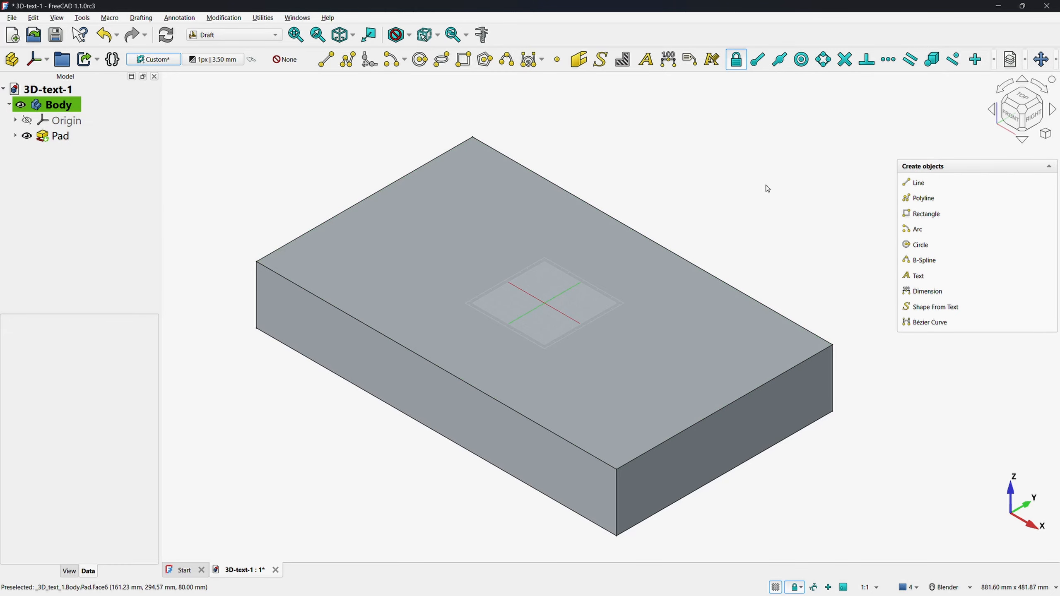
Step: Create a ShapeString reading "CAD Made Easy", 8 mm high in arial.ttf, on the block's top face at about X 123, Y 158 mm
{"action": "left_click", "coordinate": [933, 308]}
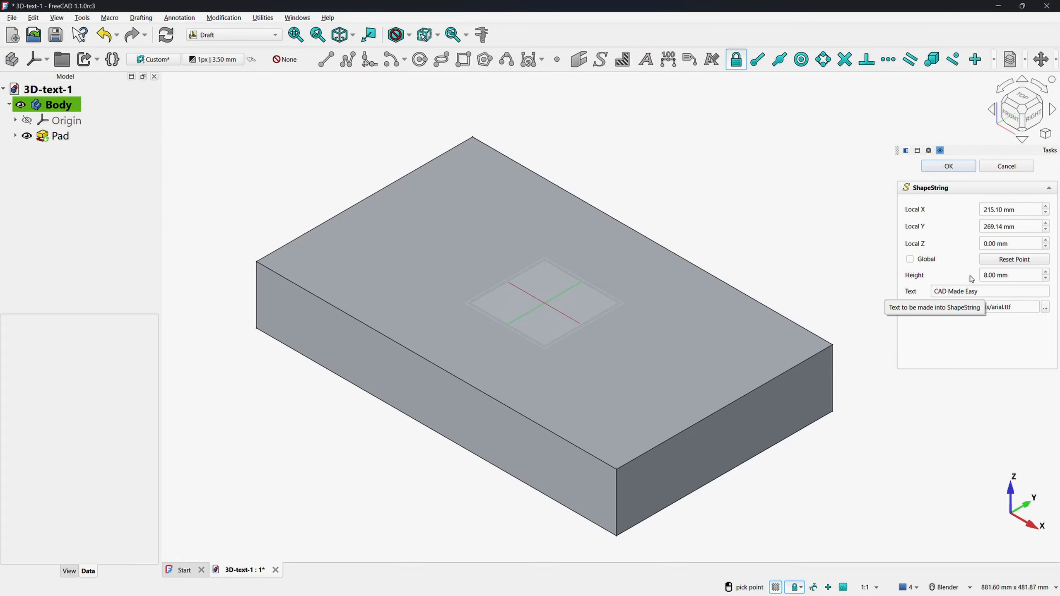
{"action": "left_click", "coordinate": [1009, 263]}
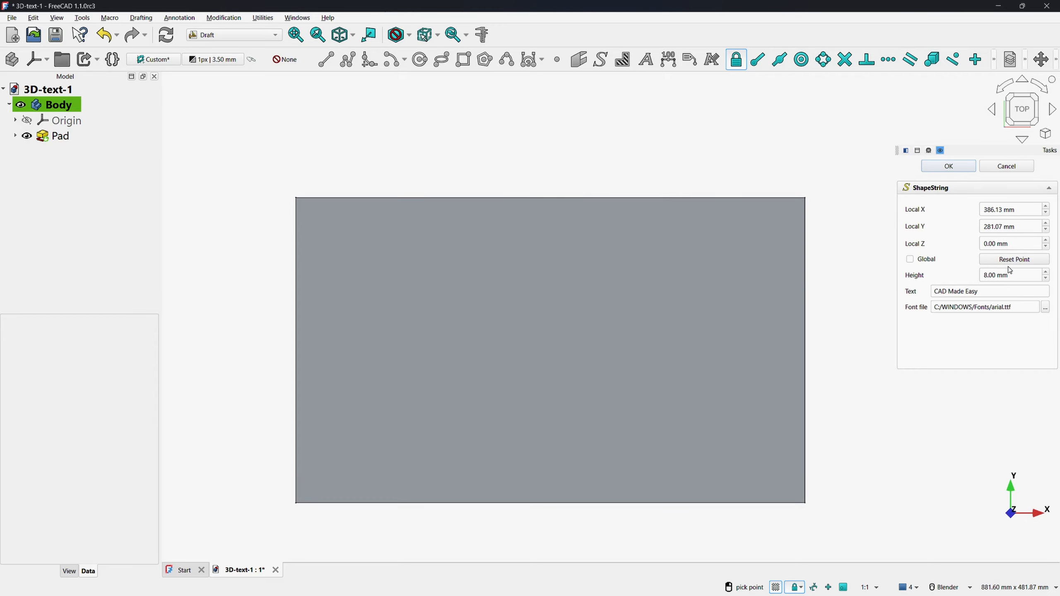
{"action": "left_click", "coordinate": [424, 347]}
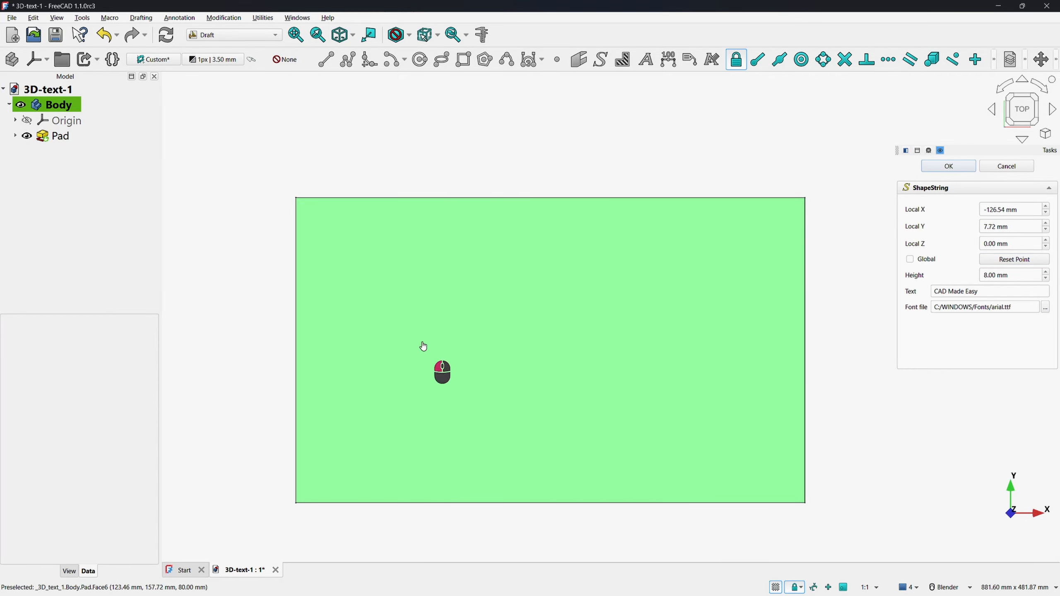
{"action": "left_click", "coordinate": [1045, 310]}
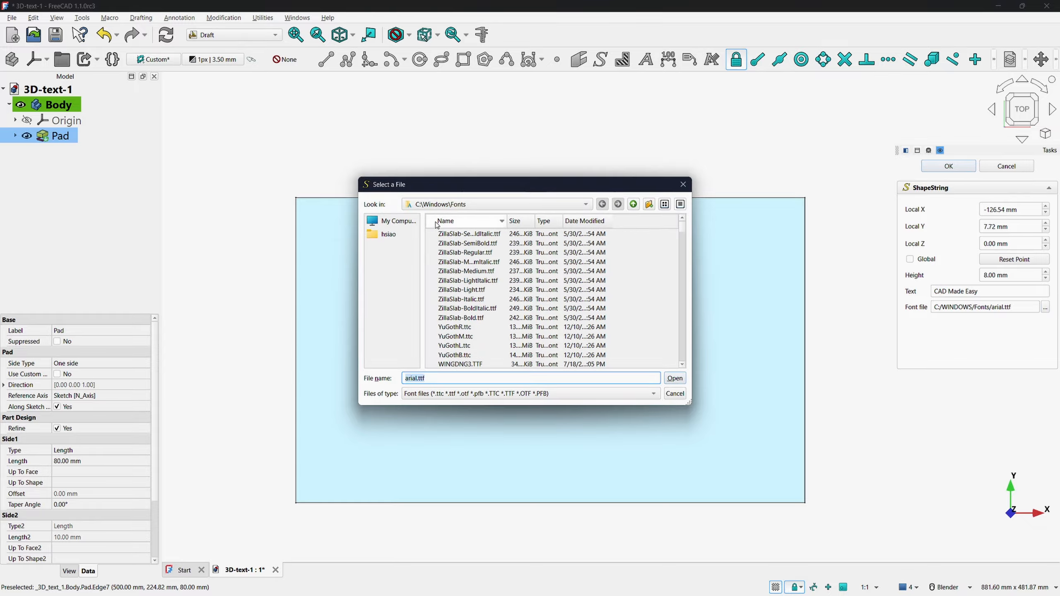
{"action": "left_click", "coordinate": [684, 186]}
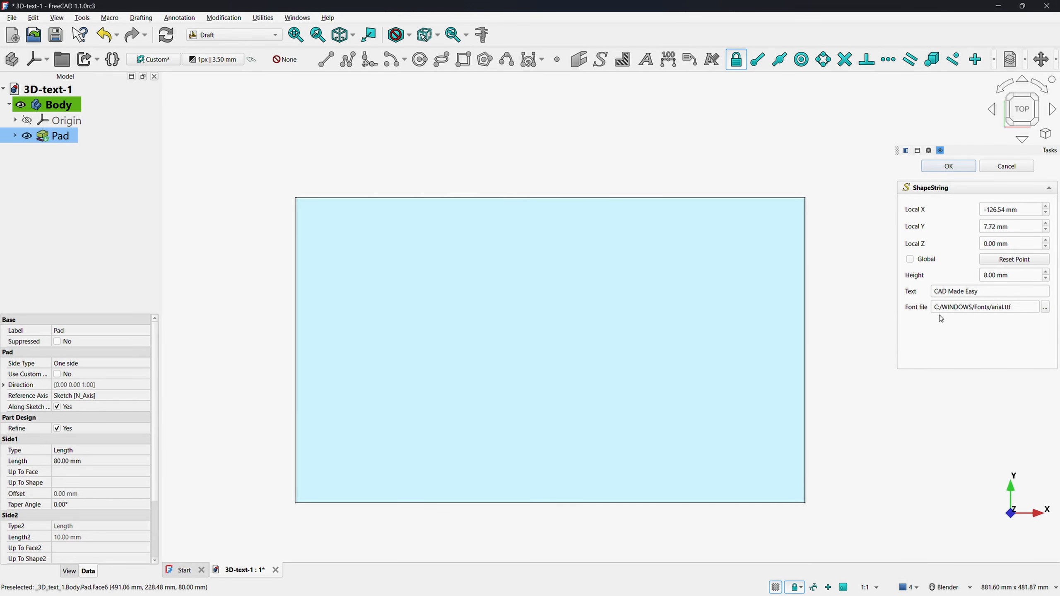
{"action": "left_click", "coordinate": [941, 168]}
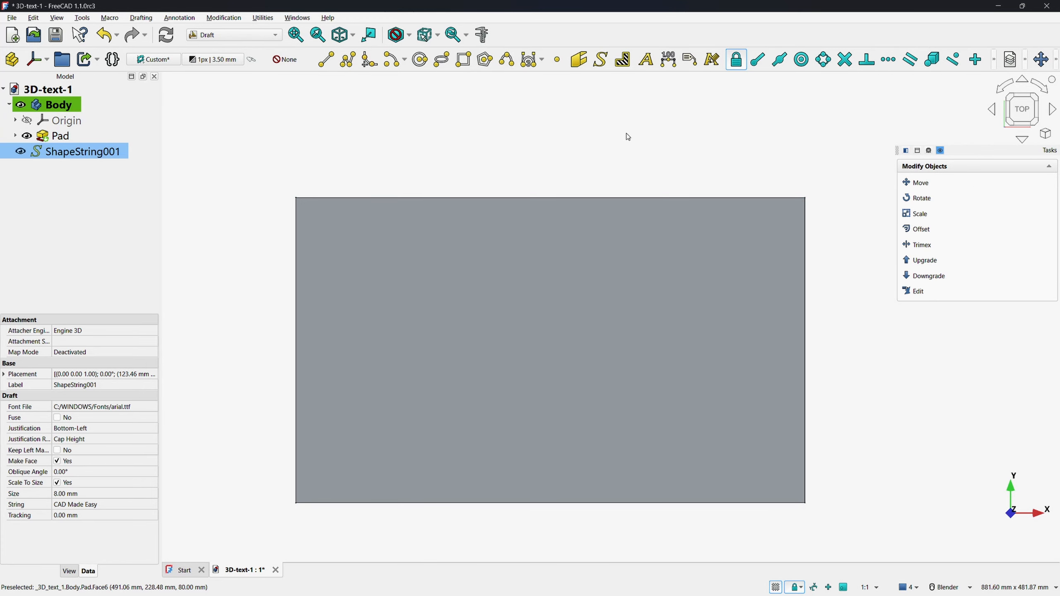
Step: Set the size of the "CAD Made Easy" text shape to 40 mm
{"action": "left_click", "coordinate": [341, 35]}
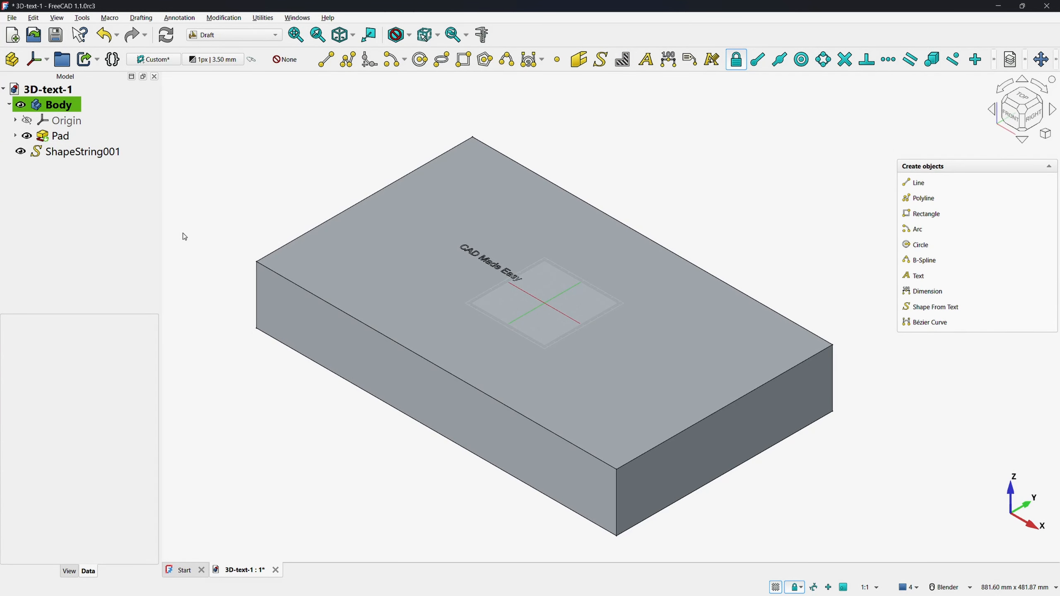
{"action": "left_click", "coordinate": [82, 151]}
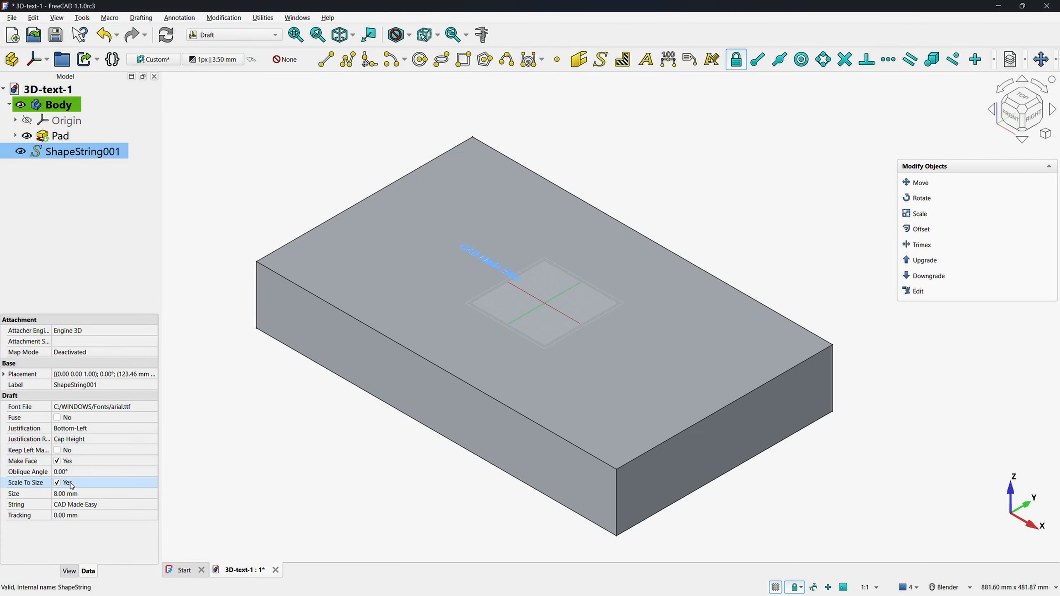
{"action": "left_click", "coordinate": [81, 494]}
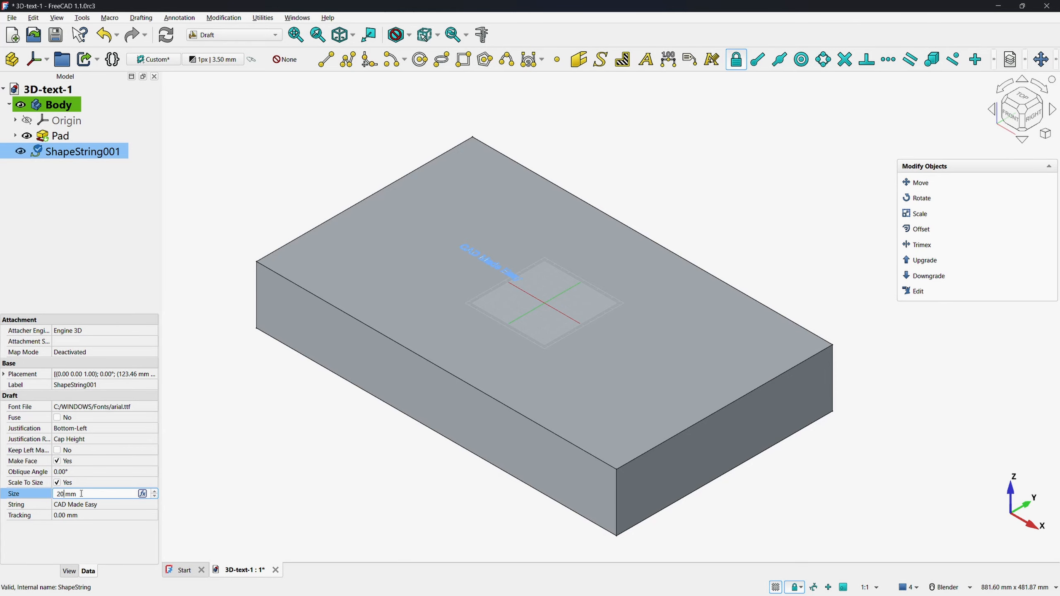
{"action": "type", "text": "20"}
{"action": "key", "text": "Return"}
{"action": "type", "text": "40"}
{"action": "key", "text": "Return"}
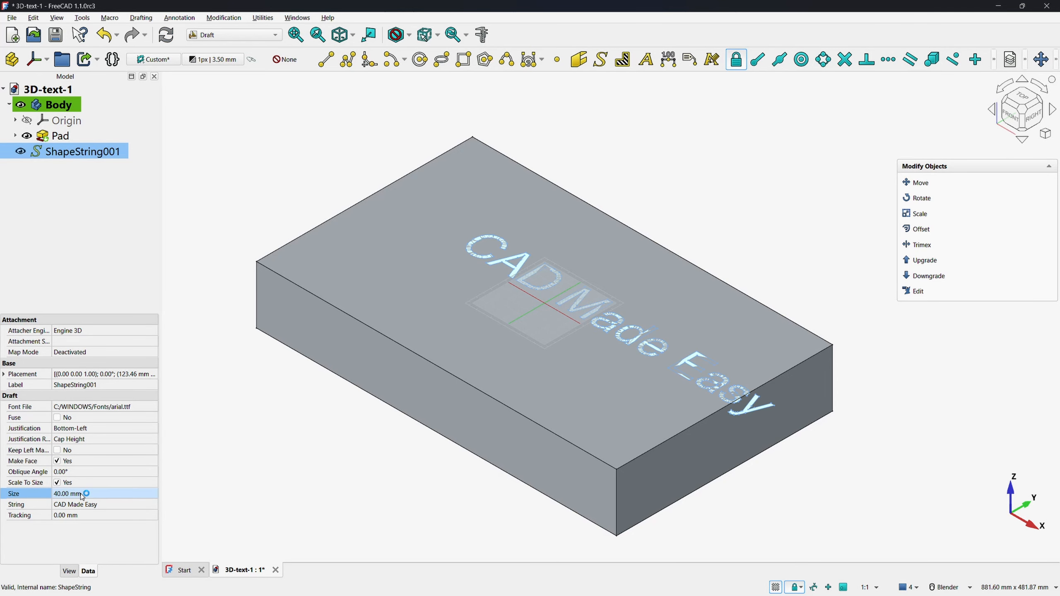
Step: Set the Y position of the text shape's placement to 138.72 mm
{"action": "left_click", "coordinate": [1022, 97]}
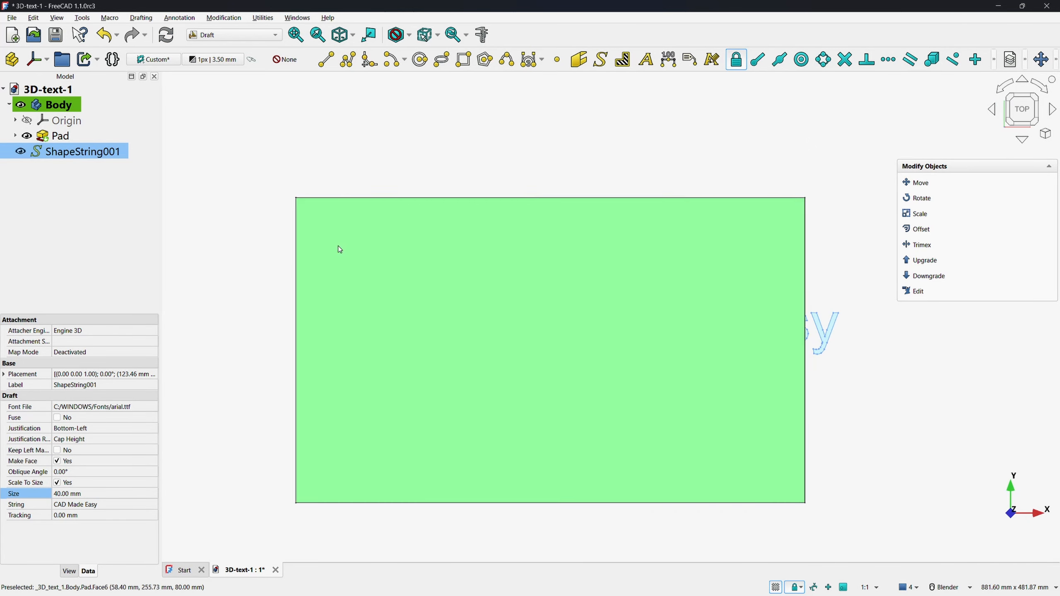
{"action": "left_click", "coordinate": [4, 375]}
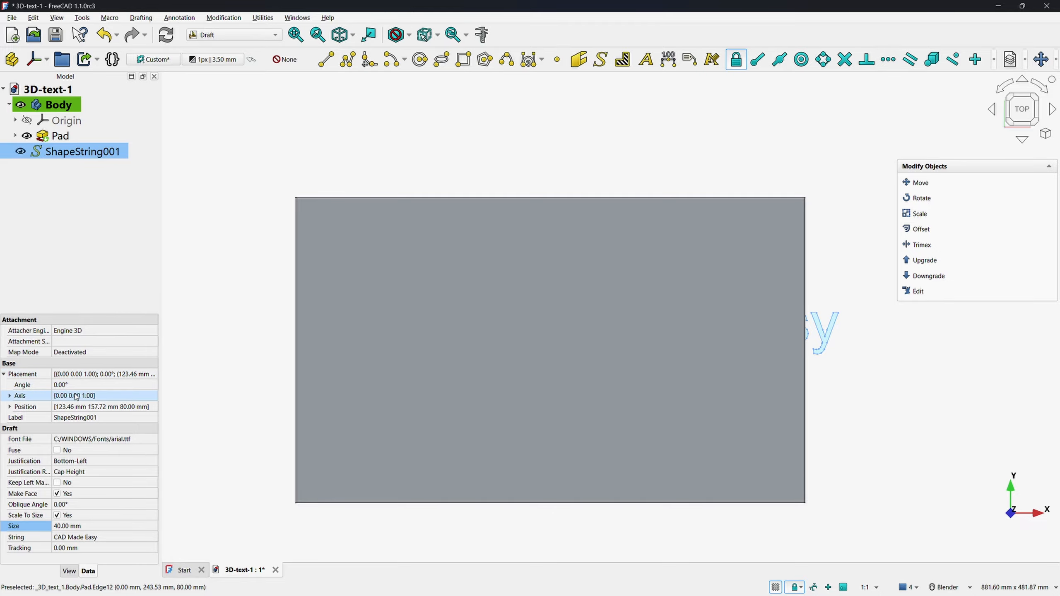
{"action": "left_click", "coordinate": [10, 406]}
{"action": "left_click", "coordinate": [74, 428]}
{"action": "left_click", "coordinate": [74, 428]}
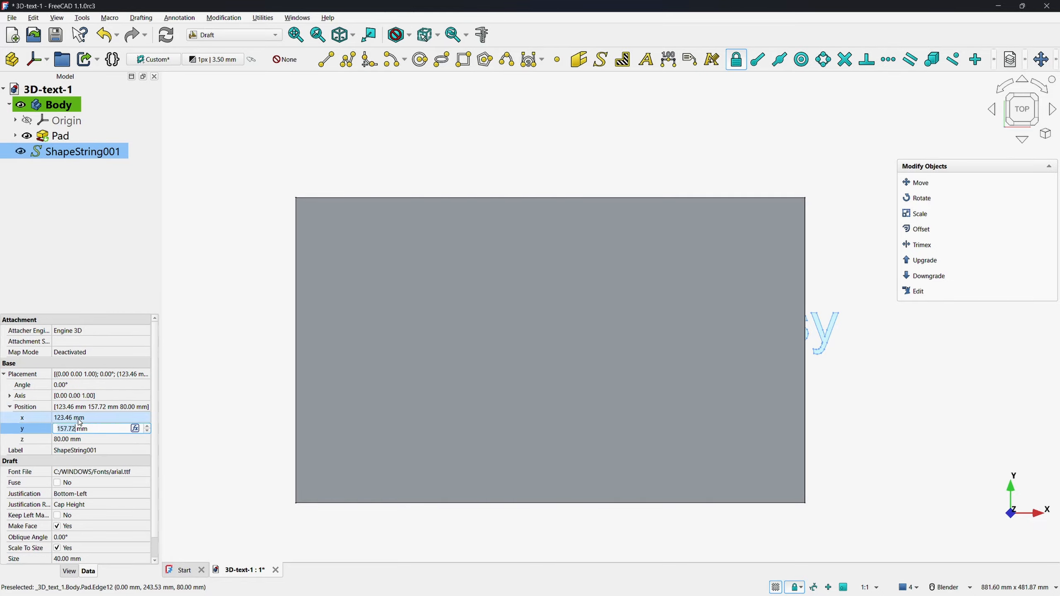
{"action": "scroll", "coordinate": [83, 428], "scroll_direction": "down", "scroll_amount": 12}
{"action": "scroll", "coordinate": [84, 428], "scroll_direction": "down", "scroll_amount": 7}
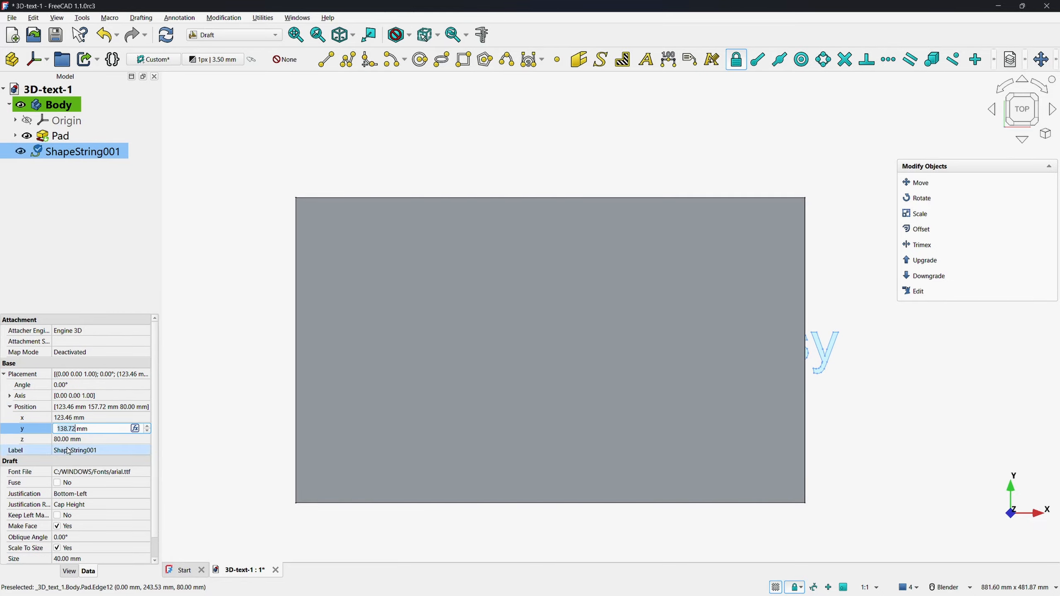
Step: Set the X position of the text shape's placement to 49.46 mm so the text sits within the block's top face
{"action": "left_click", "coordinate": [76, 417]}
{"action": "scroll", "coordinate": [50, 384], "scroll_direction": "down", "scroll_amount": 1}
{"action": "scroll", "coordinate": [73, 396], "scroll_direction": "down", "scroll_amount": 20}
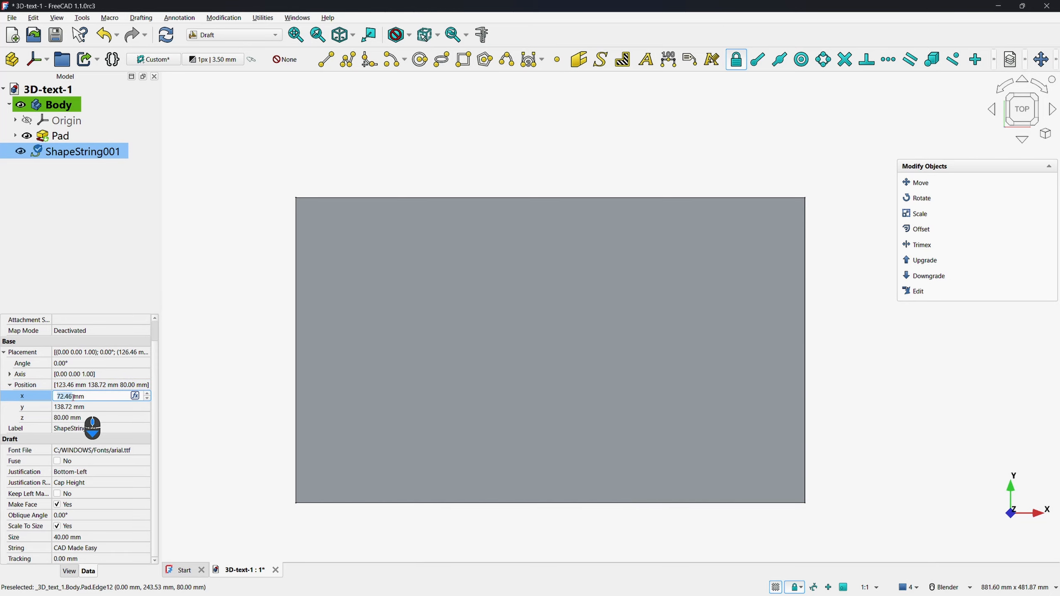
{"action": "left_click", "coordinate": [340, 34]}
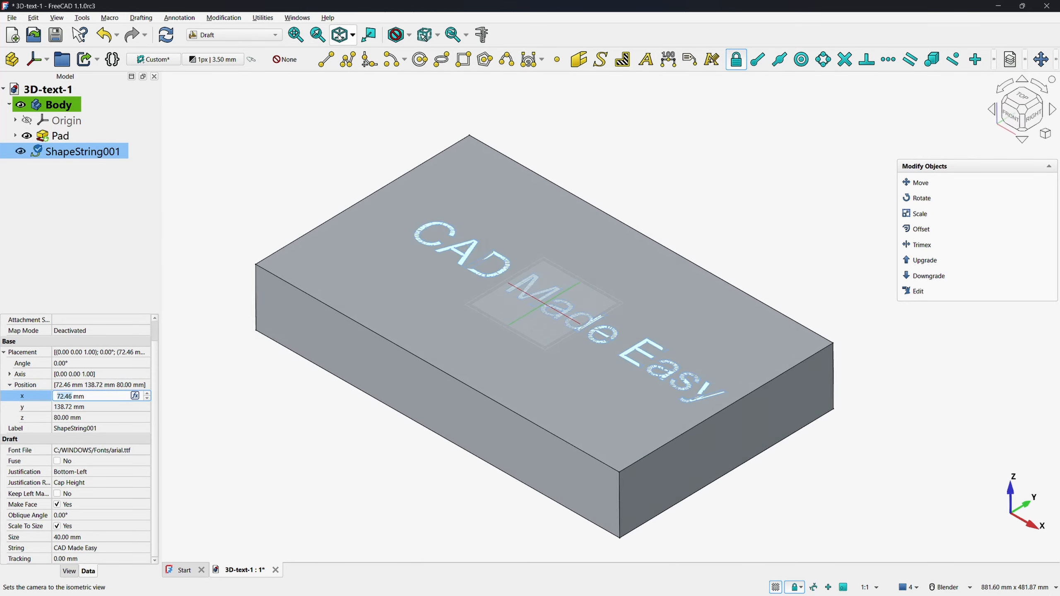
{"action": "scroll", "coordinate": [94, 399], "scroll_direction": "down", "scroll_amount": 7}
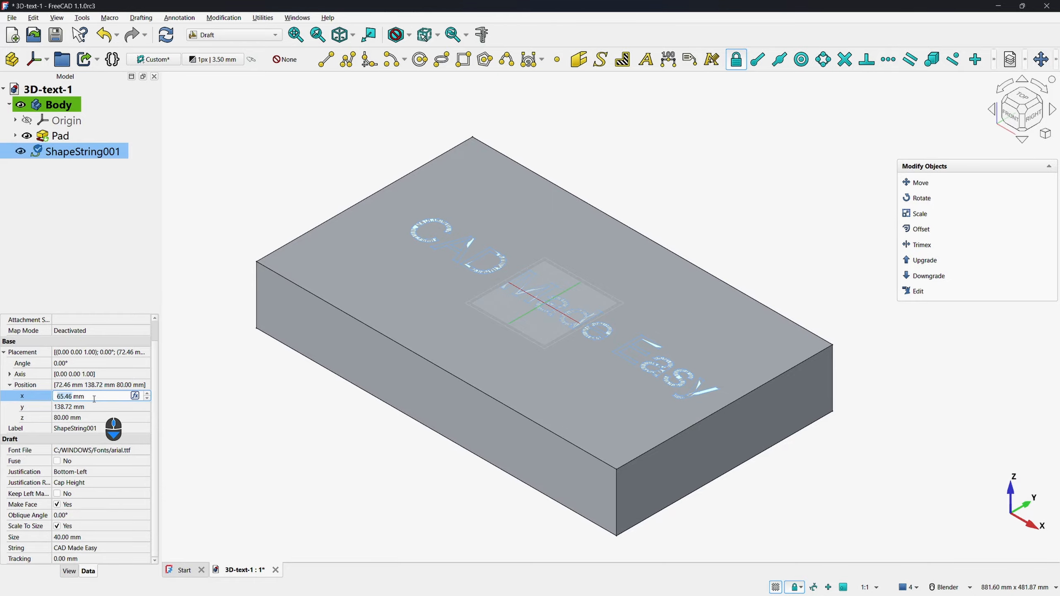
{"action": "scroll", "coordinate": [94, 399], "scroll_direction": "down", "scroll_amount": 16}
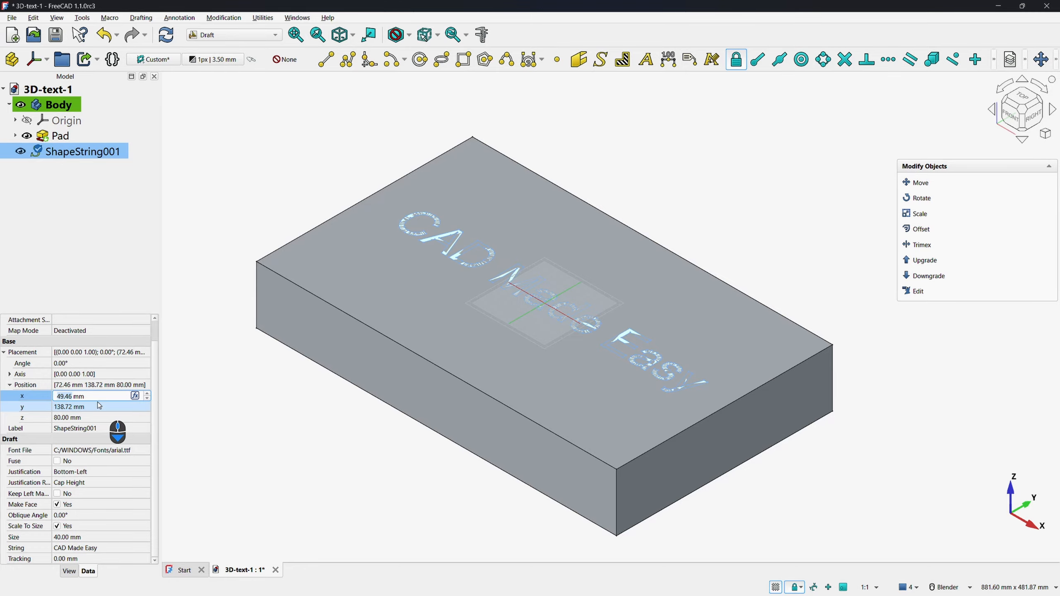
{"action": "left_click", "coordinate": [298, 457]}
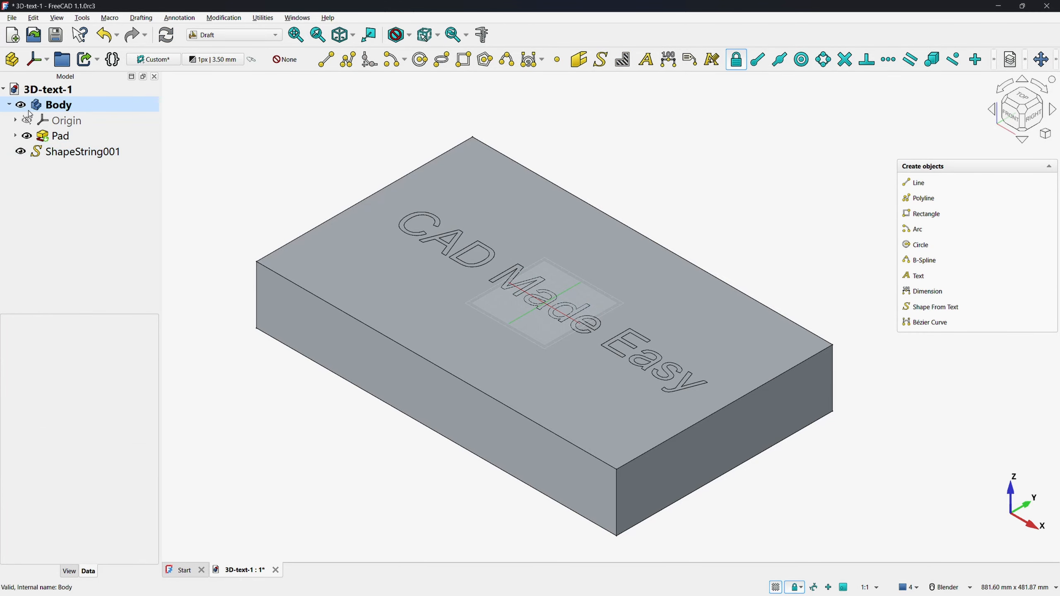
Step: Move the text shape into the Body and switch to the Part Design workbench
{"action": "left_click", "coordinate": [10, 107]}
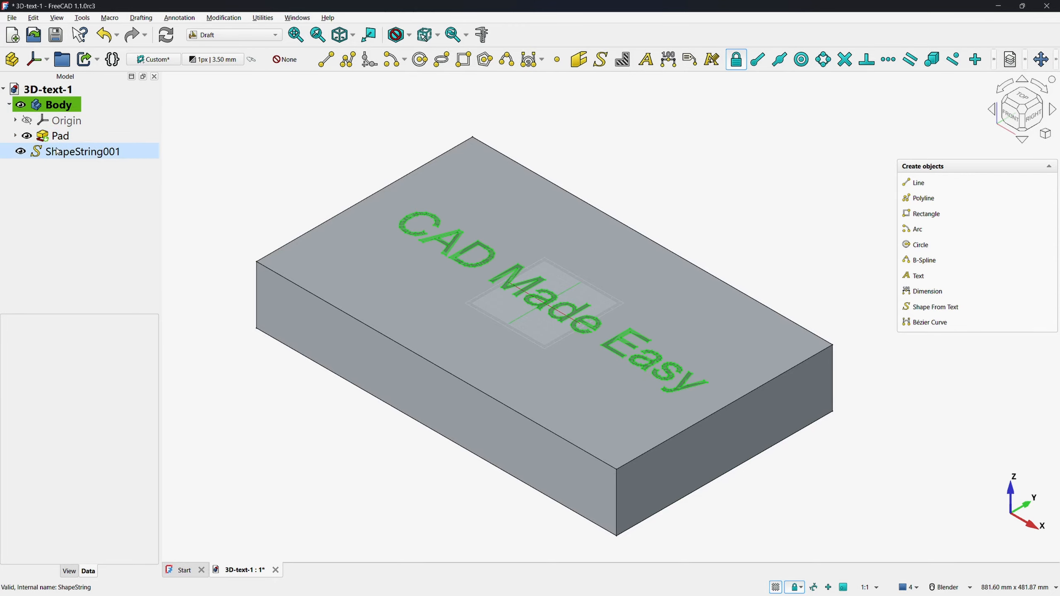
{"action": "left_click_drag", "start_coordinate": [79, 152], "coordinate": [51, 104]}
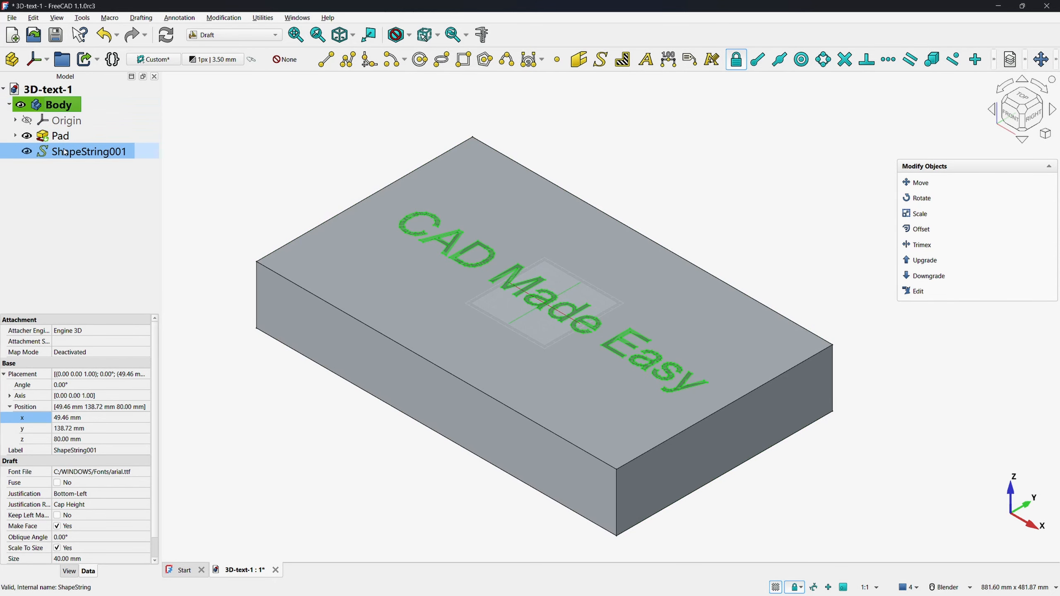
{"action": "left_click", "coordinate": [236, 37]}
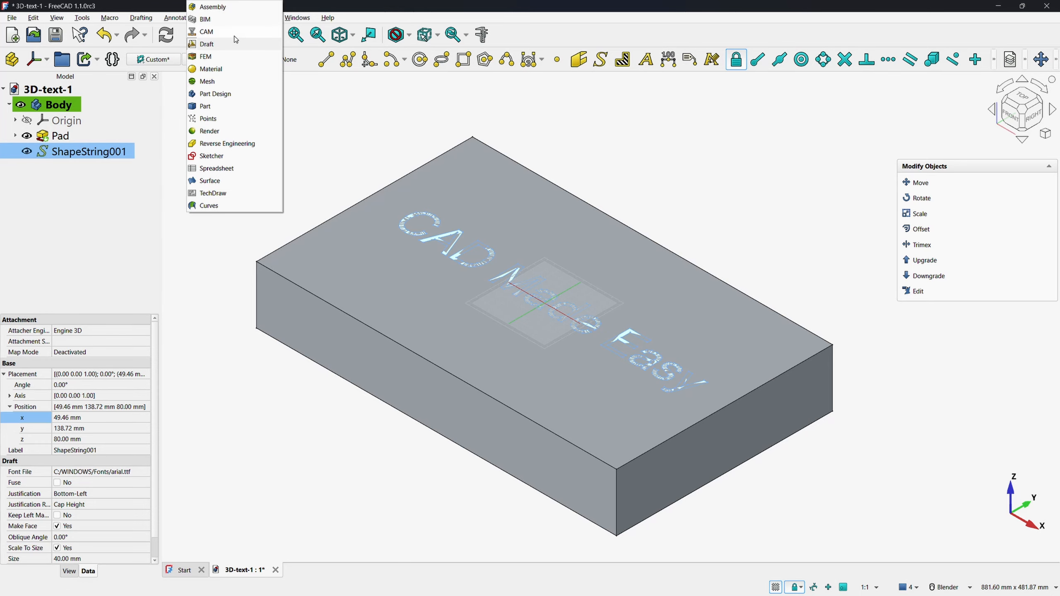
{"action": "left_click", "coordinate": [215, 94]}
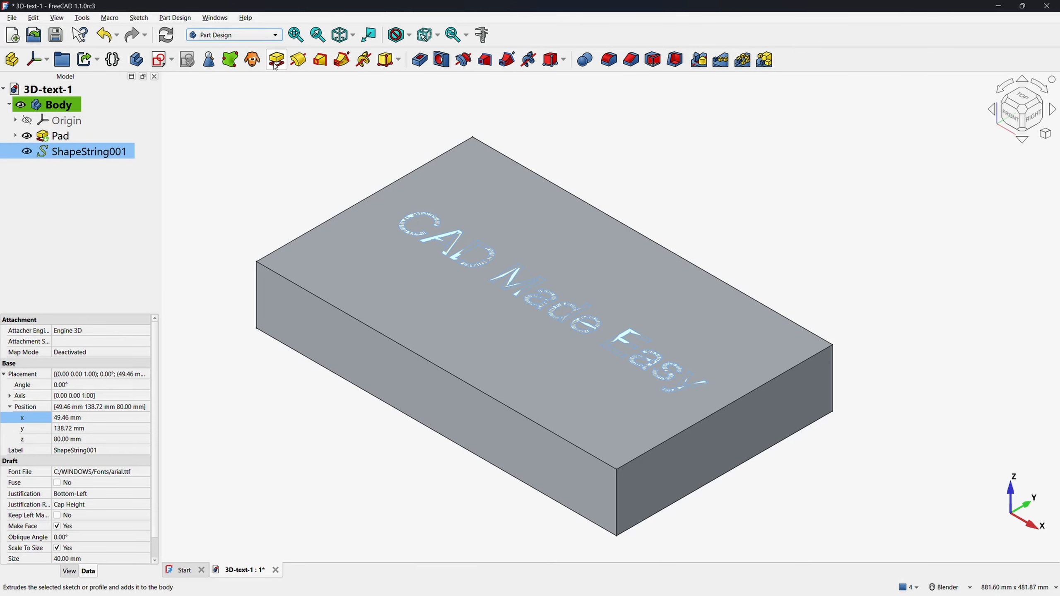
Step: Pad the text shape 2 mm as raised lettering and delete that pad
{"action": "left_click", "coordinate": [275, 60]}
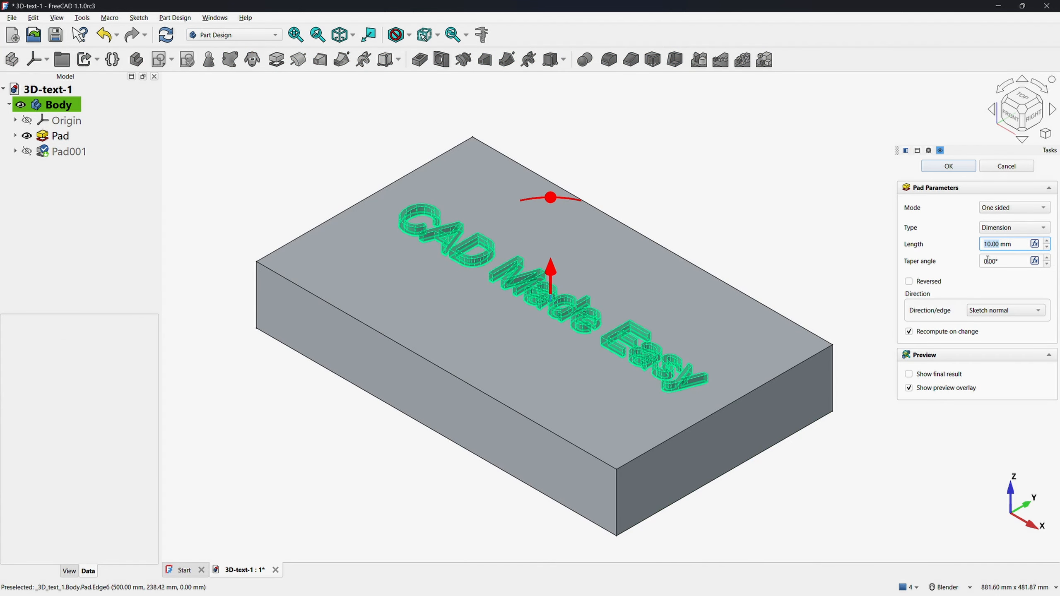
{"action": "type", "text": "2"}
{"action": "left_click", "coordinate": [948, 165]}
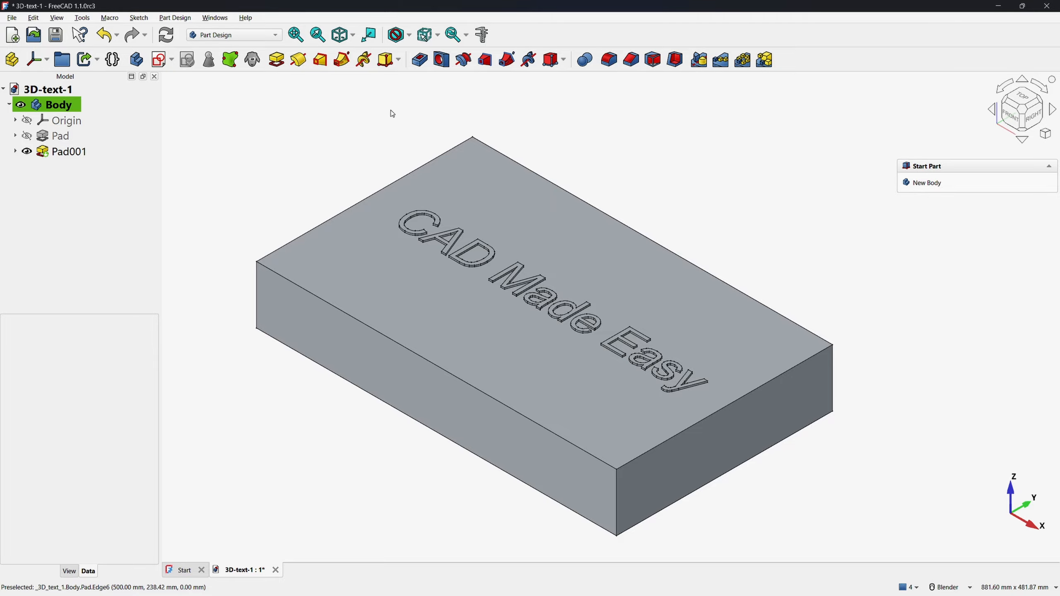
{"action": "left_click", "coordinate": [64, 153]}
{"action": "key", "text": "Delete"}
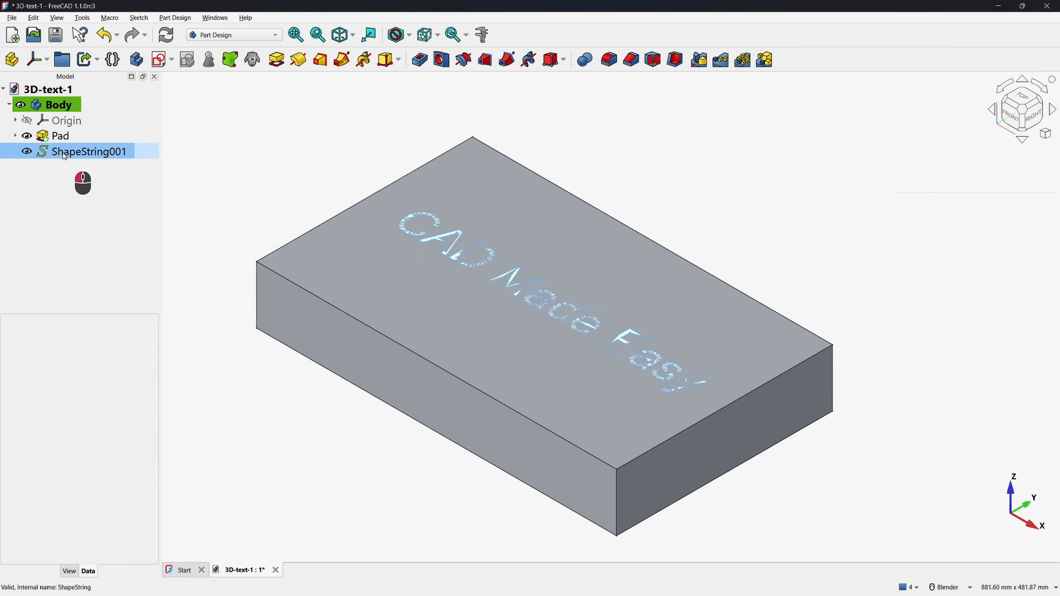
Step: Pocket the text shape 2 mm deep into the block's top face
{"action": "left_click", "coordinate": [64, 155]}
{"action": "left_click", "coordinate": [419, 59]}
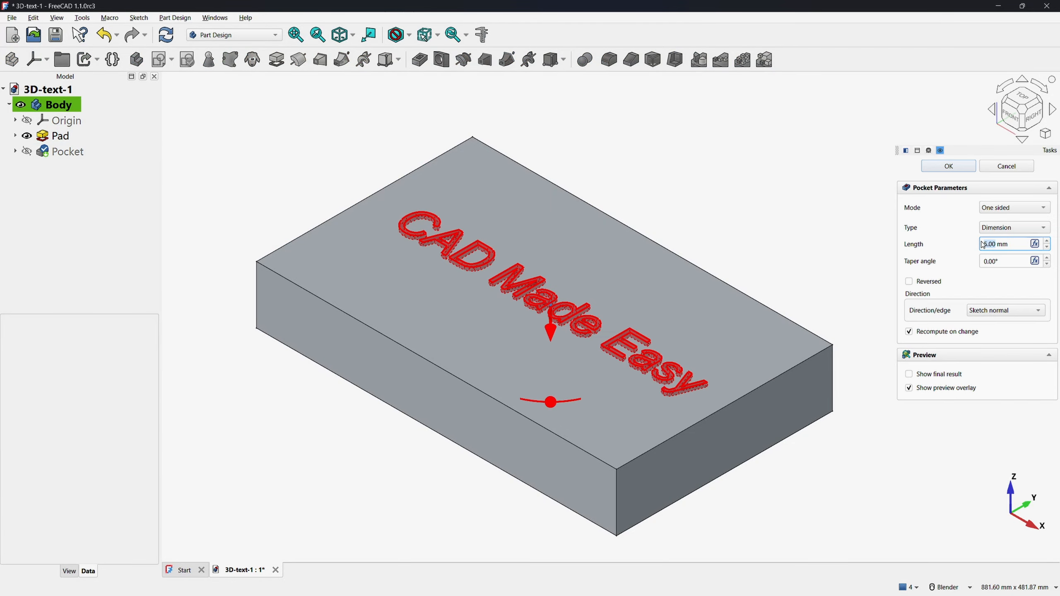
{"action": "type", "text": "2"}
{"action": "left_click", "coordinate": [948, 166]}
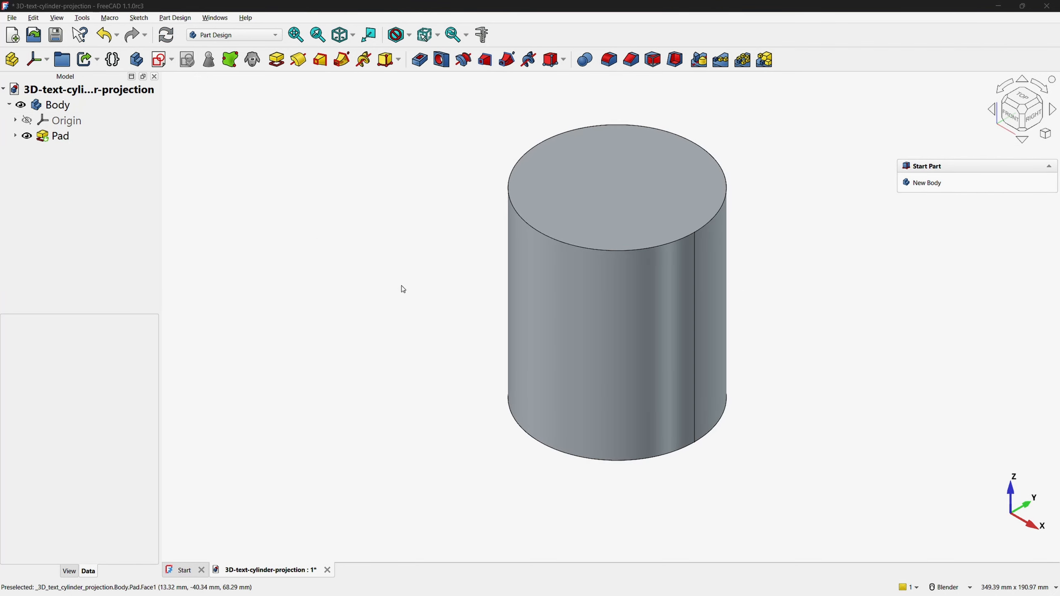
Step: For the cylinder model, switch to the Draft workbench and set the working plane to Front
{"action": "left_click", "coordinate": [551, 325]}
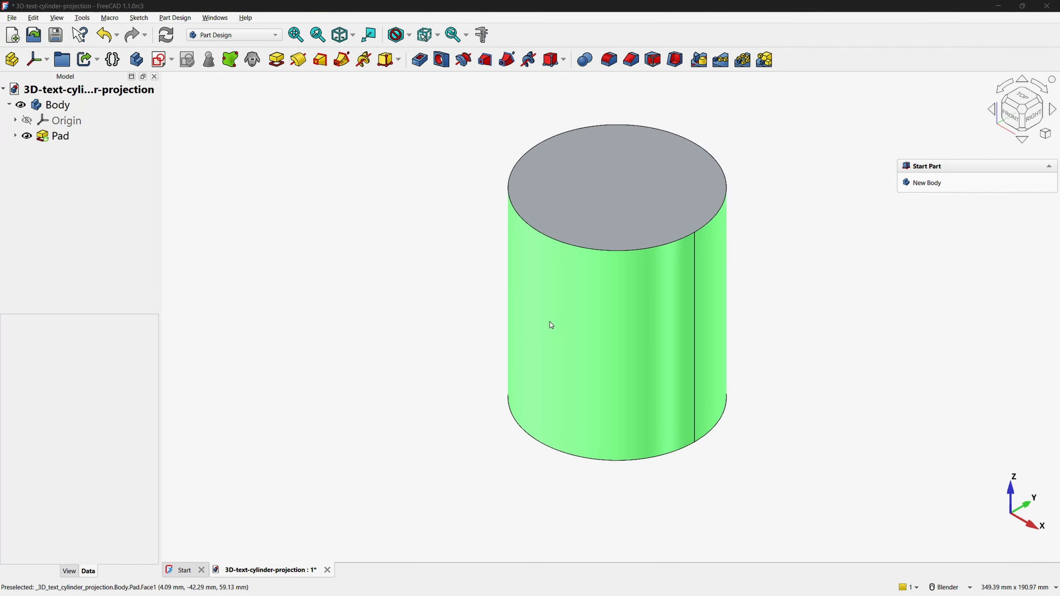
{"action": "left_click", "coordinate": [395, 252]}
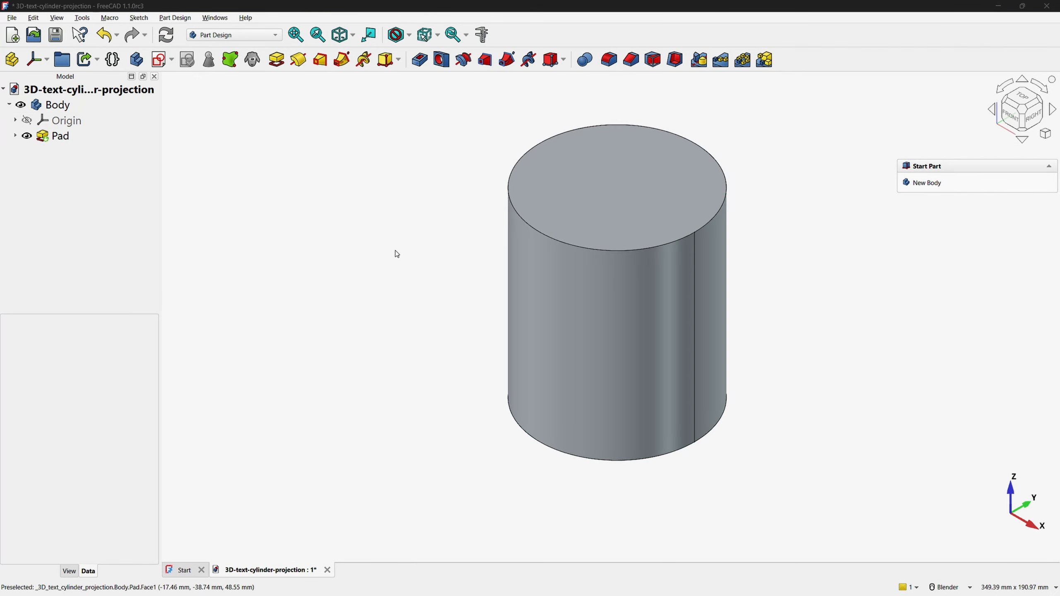
{"action": "left_click", "coordinate": [205, 34]}
{"action": "left_click", "coordinate": [211, 44]}
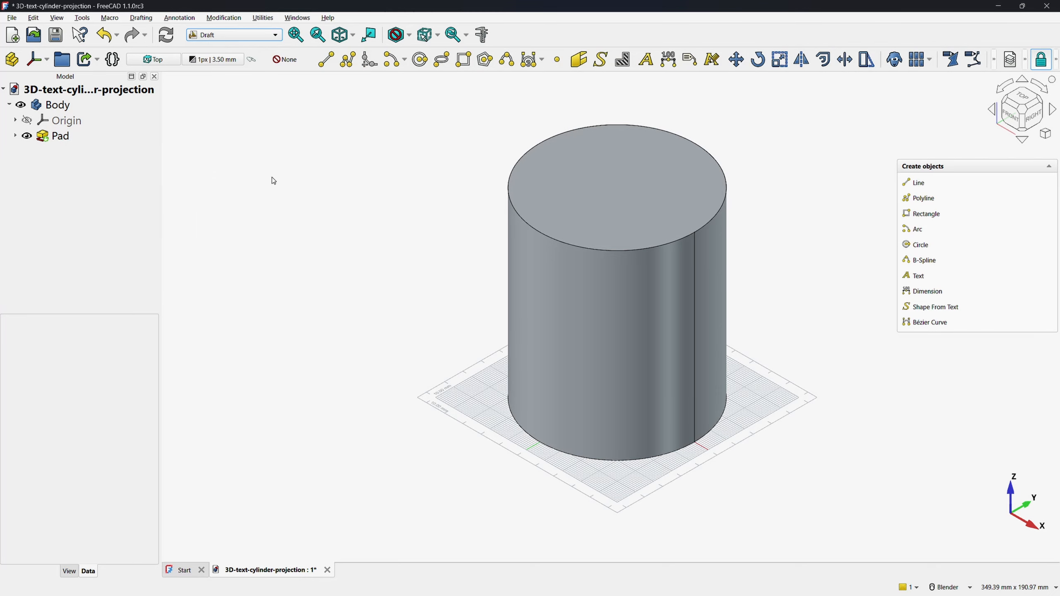
{"action": "left_click", "coordinate": [163, 60]}
{"action": "left_click", "coordinate": [960, 259]}
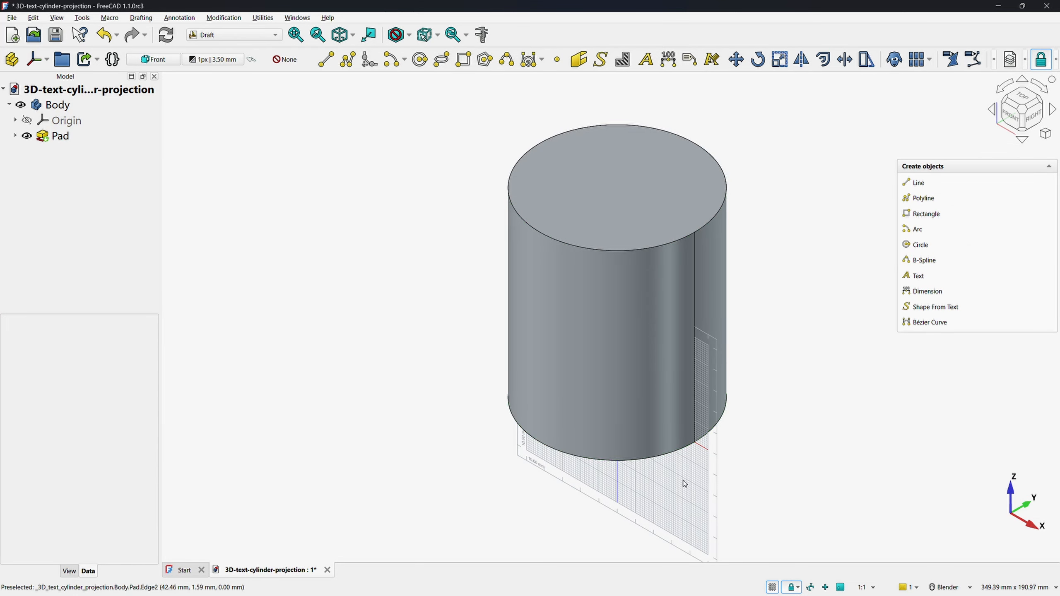
Step: Create a 6 mm high text shape reading "CAD Made Easy" on the Front plane at X -47.62 mm, Y 29.68 mm
{"action": "left_click", "coordinate": [928, 308]}
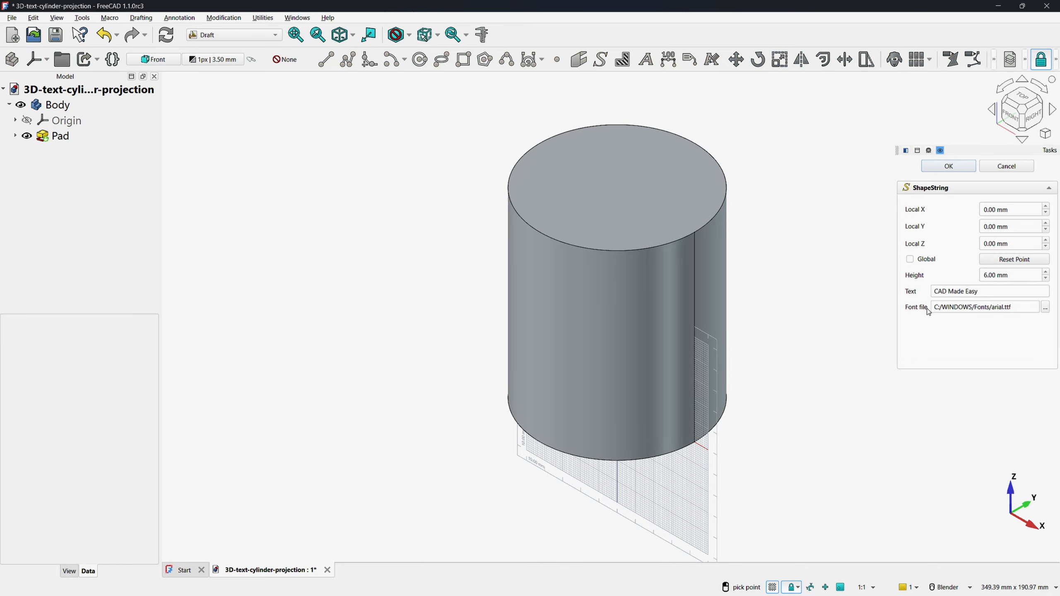
{"action": "left_click", "coordinate": [1010, 113]}
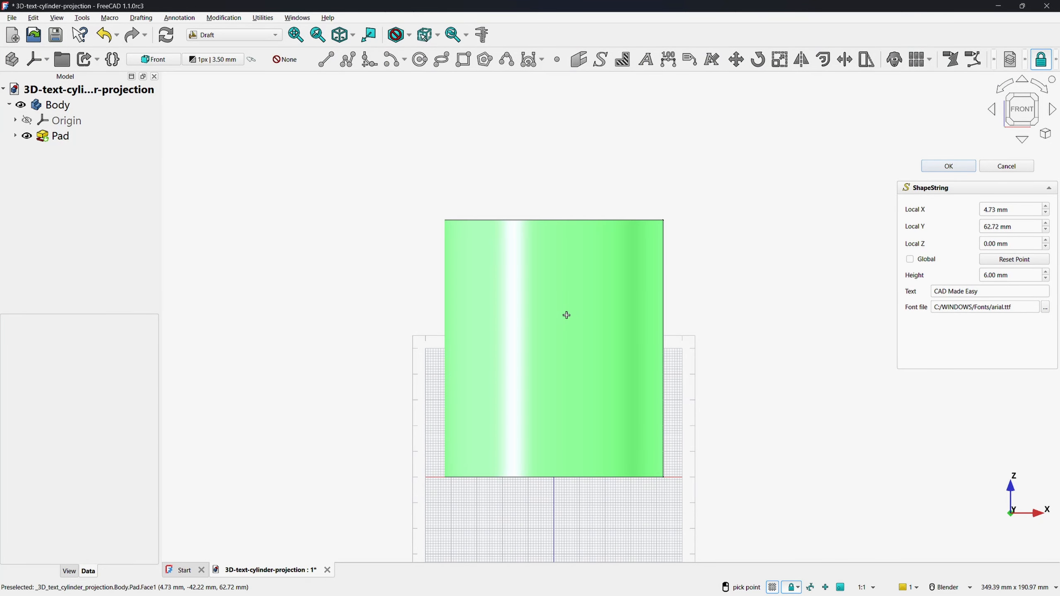
{"action": "scroll", "coordinate": [560, 301], "scroll_direction": "down", "scroll_amount": 3}
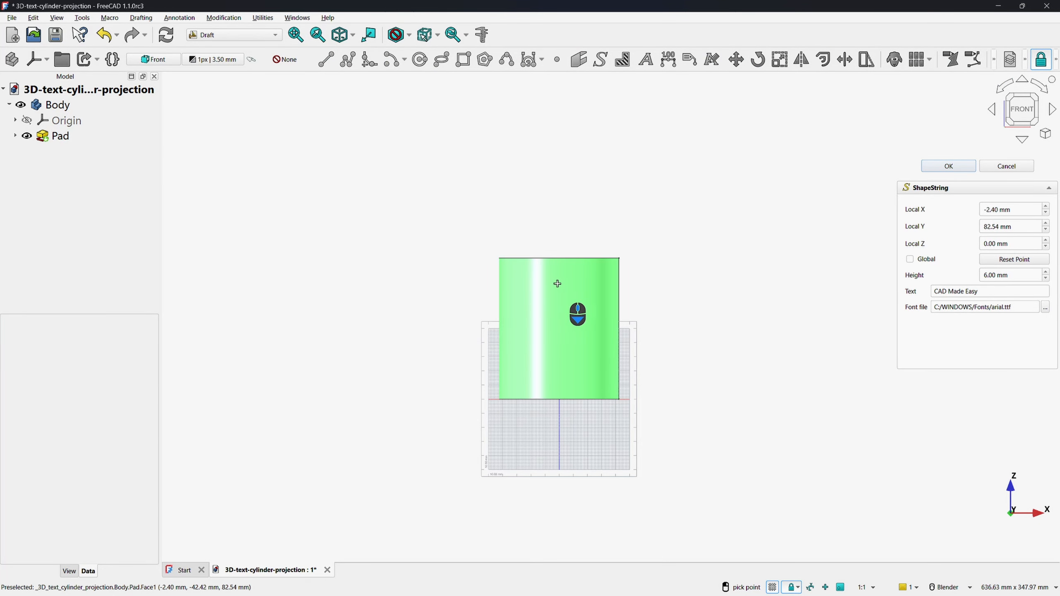
{"action": "left_click", "coordinate": [1010, 260]}
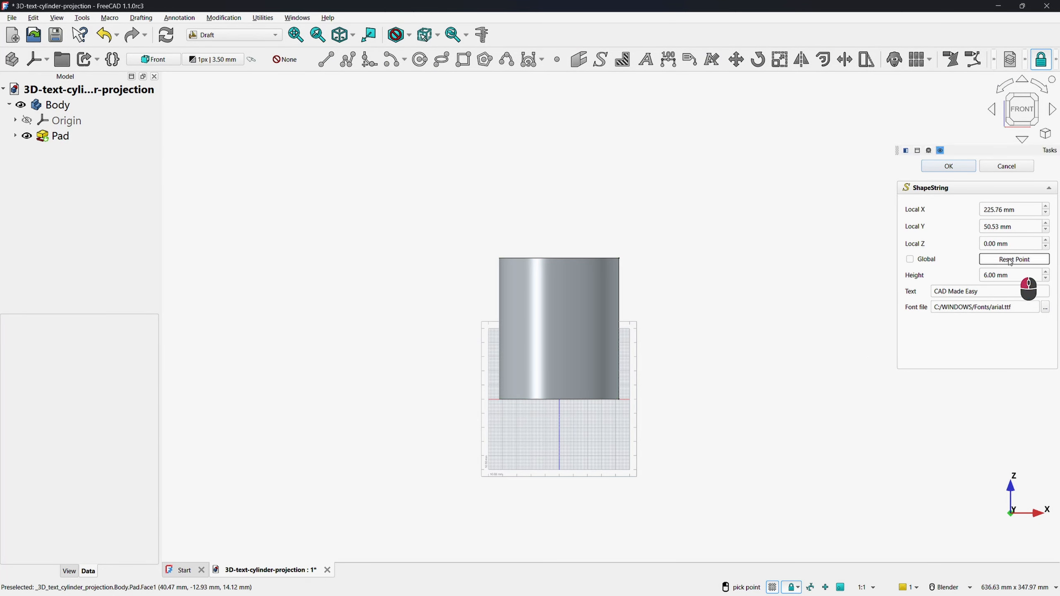
{"action": "left_click", "coordinate": [493, 359]}
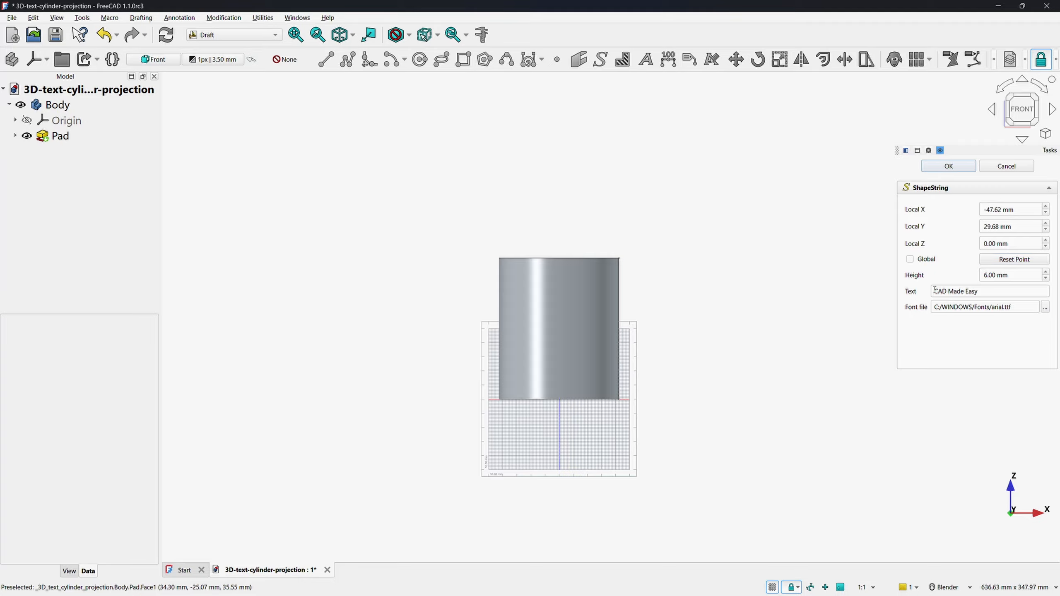
{"action": "left_click", "coordinate": [949, 165]}
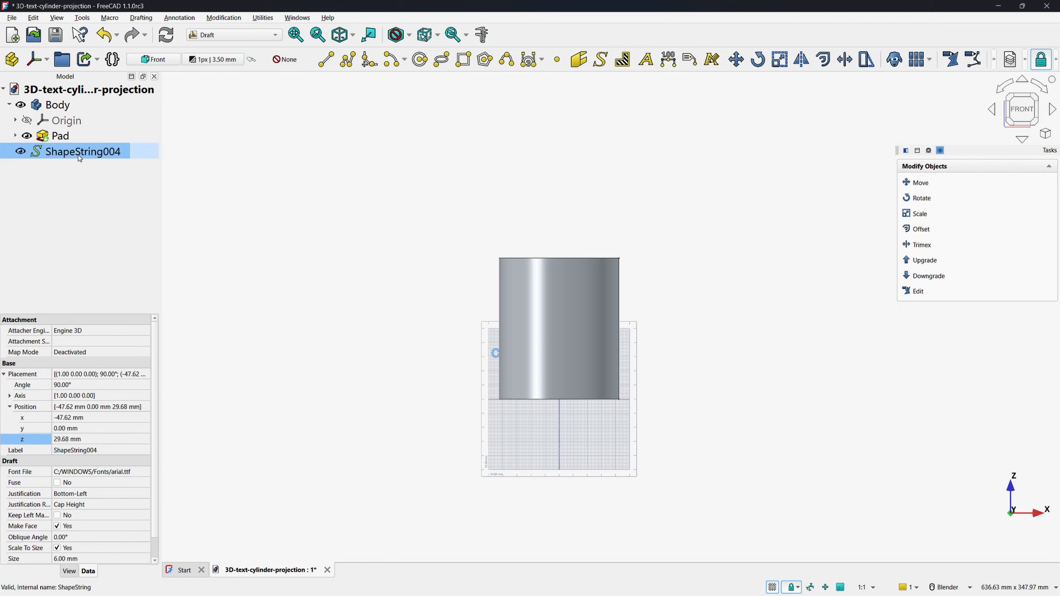
Step: Move the text shape in front of the cylinder by setting its Y position to -100 mm, and hide the grid
{"action": "left_click", "coordinate": [55, 428]}
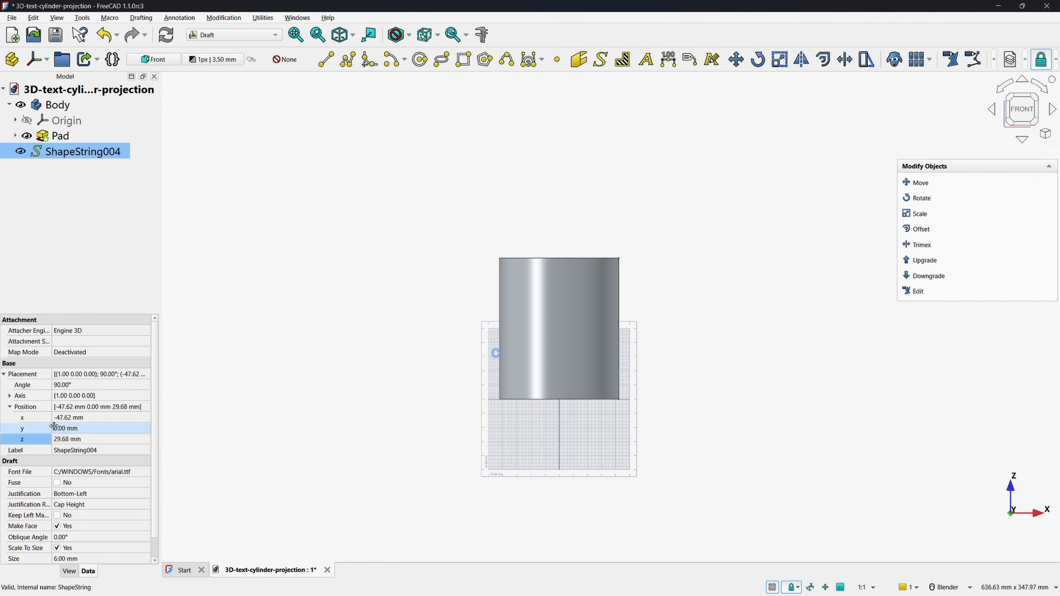
{"action": "left_click", "coordinate": [58, 429]}
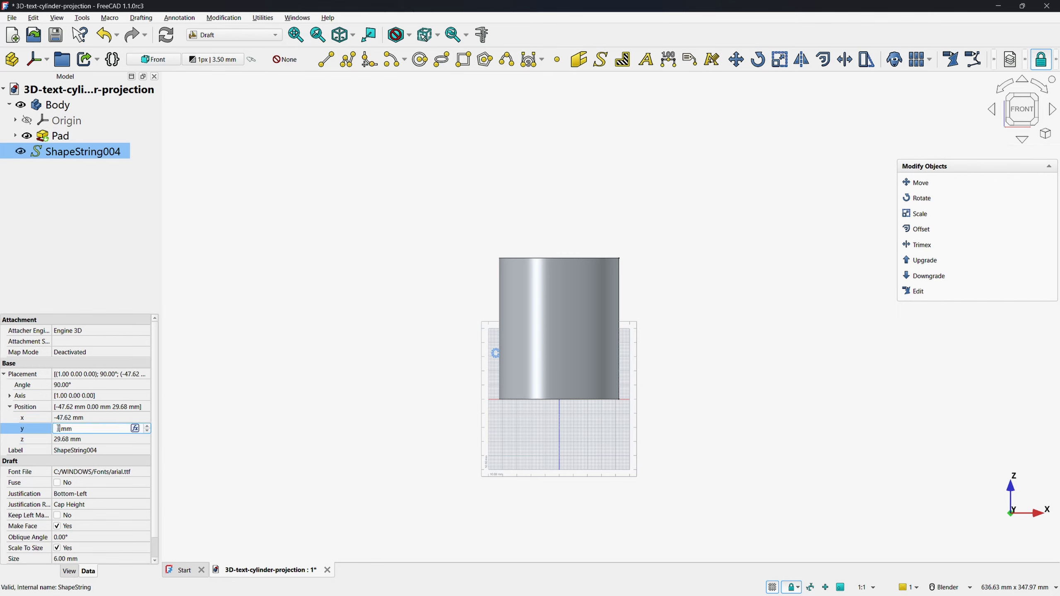
{"action": "type", "text": "-100"}
{"action": "left_click", "coordinate": [316, 394]}
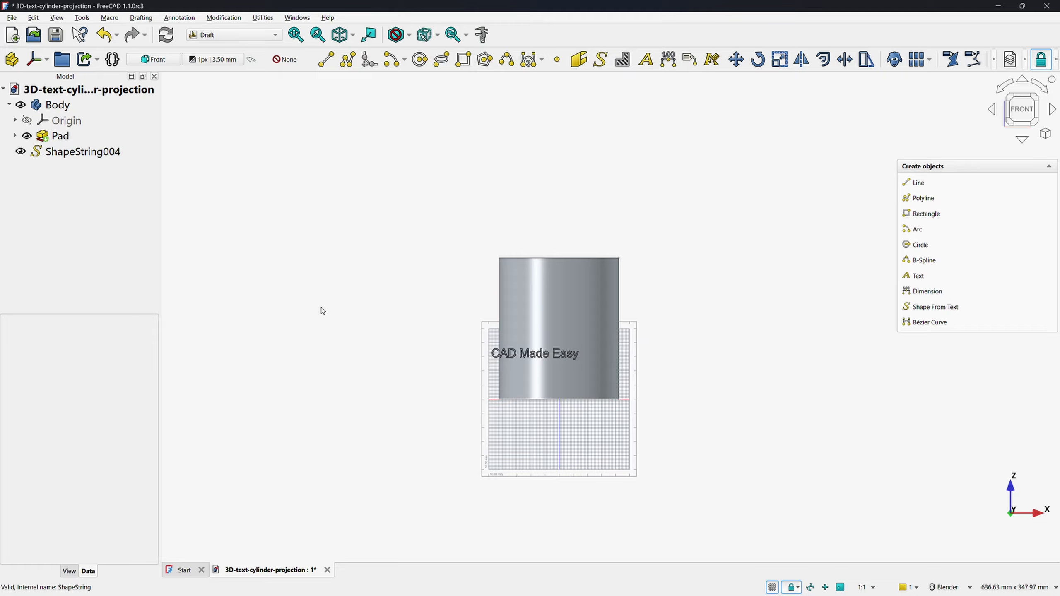
{"action": "left_click", "coordinate": [340, 36]}
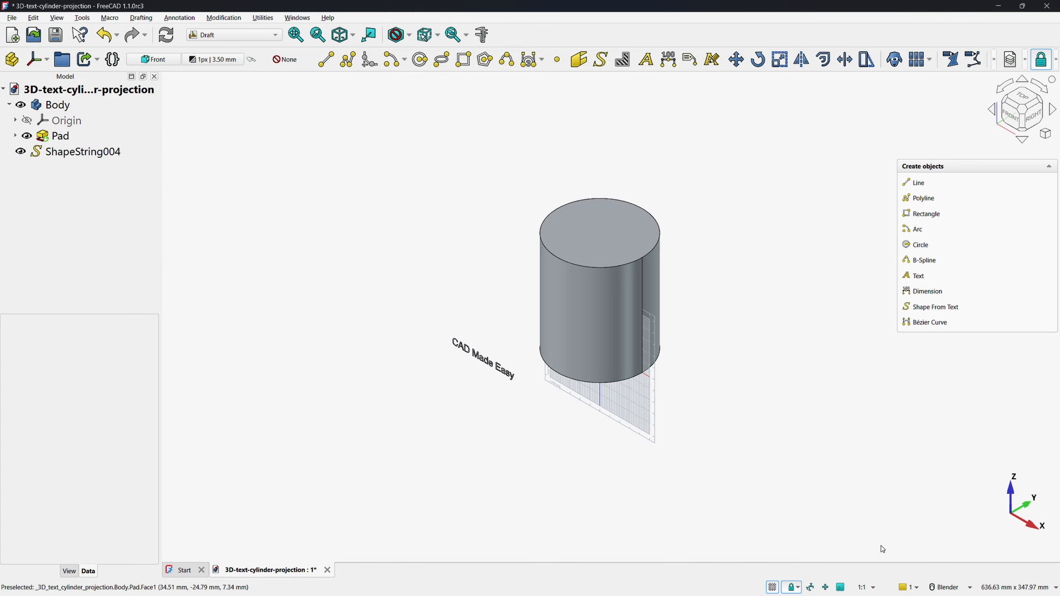
{"action": "left_click", "coordinate": [773, 588]}
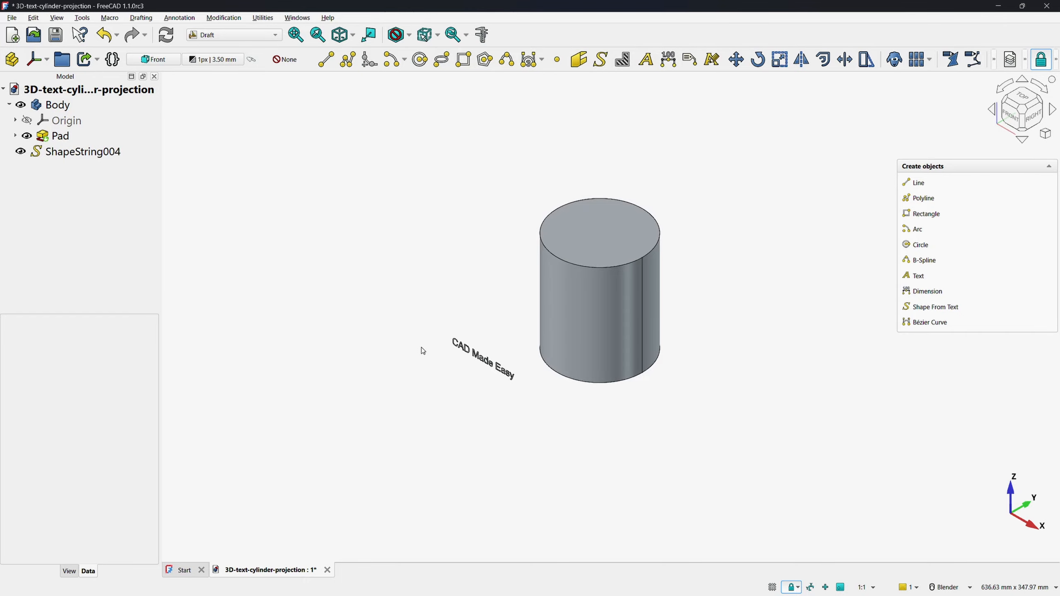
Step: Centre the text in front of the cylinder with an X position of -32.62 mm, raising it along Z to about mid-height
{"action": "left_click", "coordinate": [83, 155]}
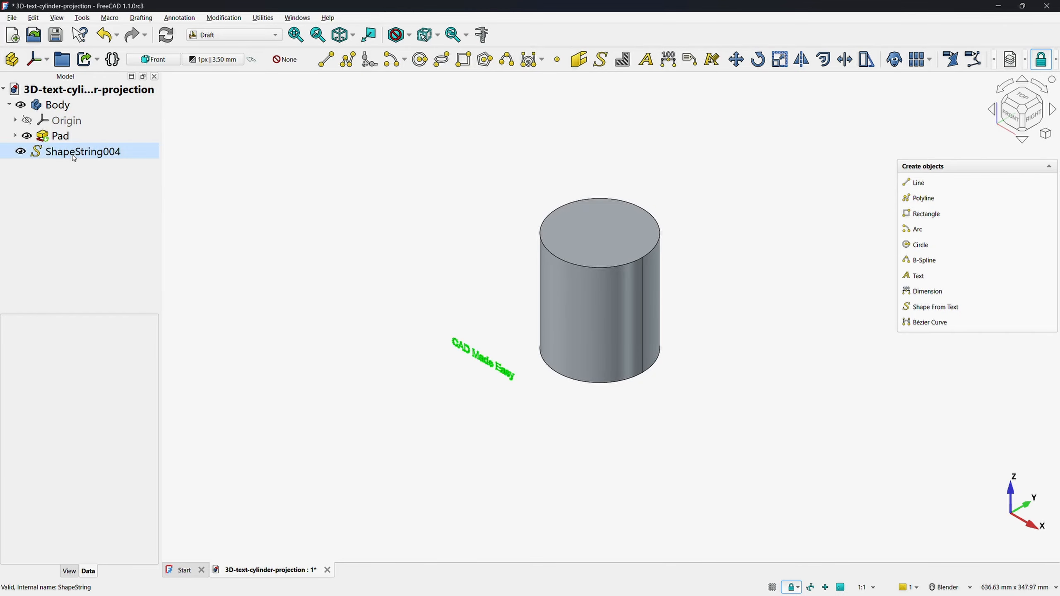
{"action": "left_click", "coordinate": [1007, 118]}
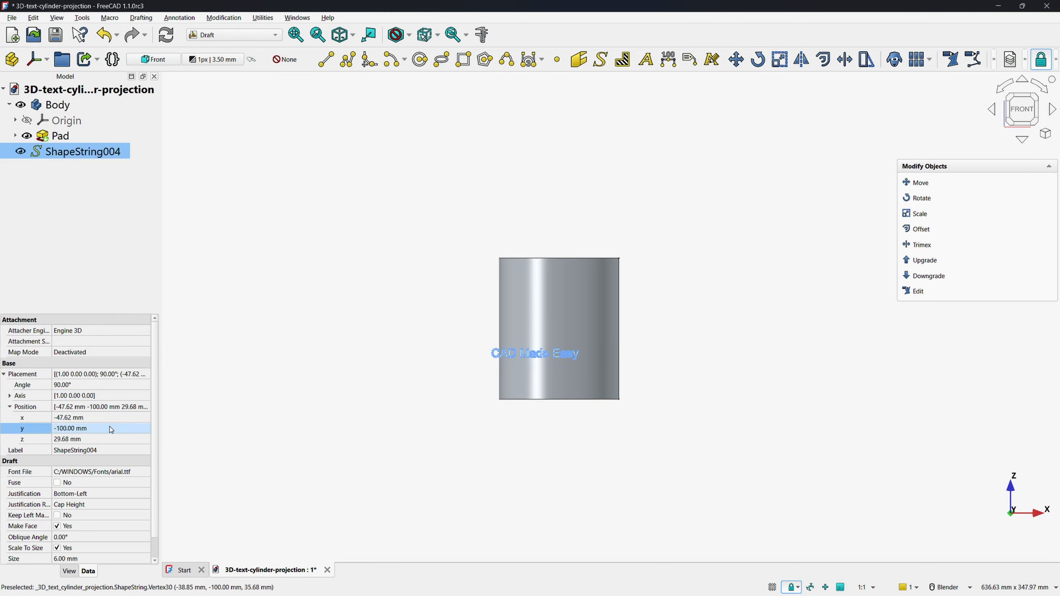
{"action": "left_click", "coordinate": [67, 417]}
{"action": "left_click", "coordinate": [73, 418]}
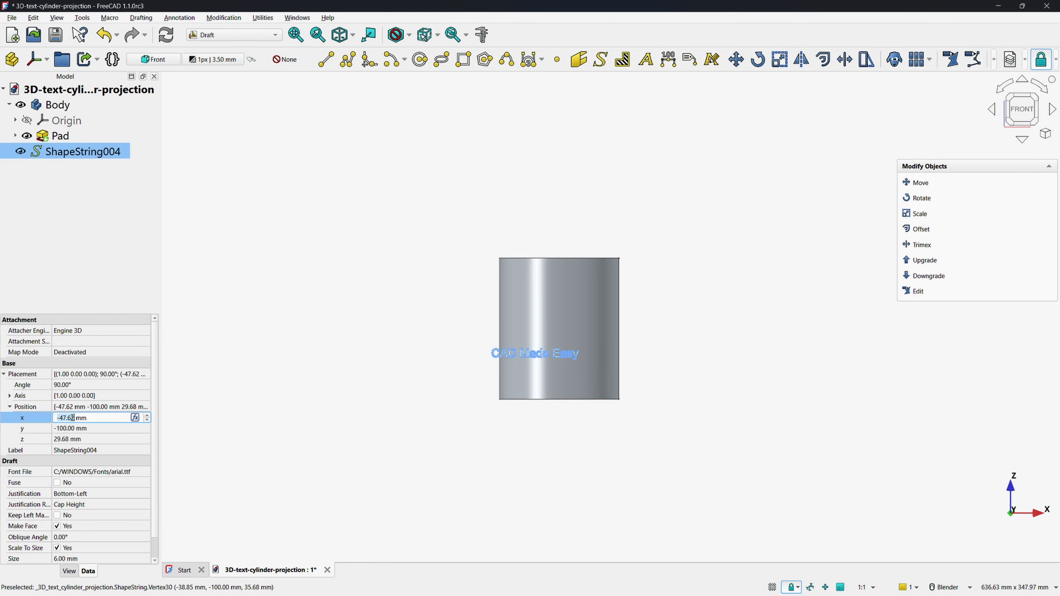
{"action": "scroll", "coordinate": [73, 418], "scroll_direction": "up", "scroll_amount": 14}
{"action": "left_click", "coordinate": [71, 439]}
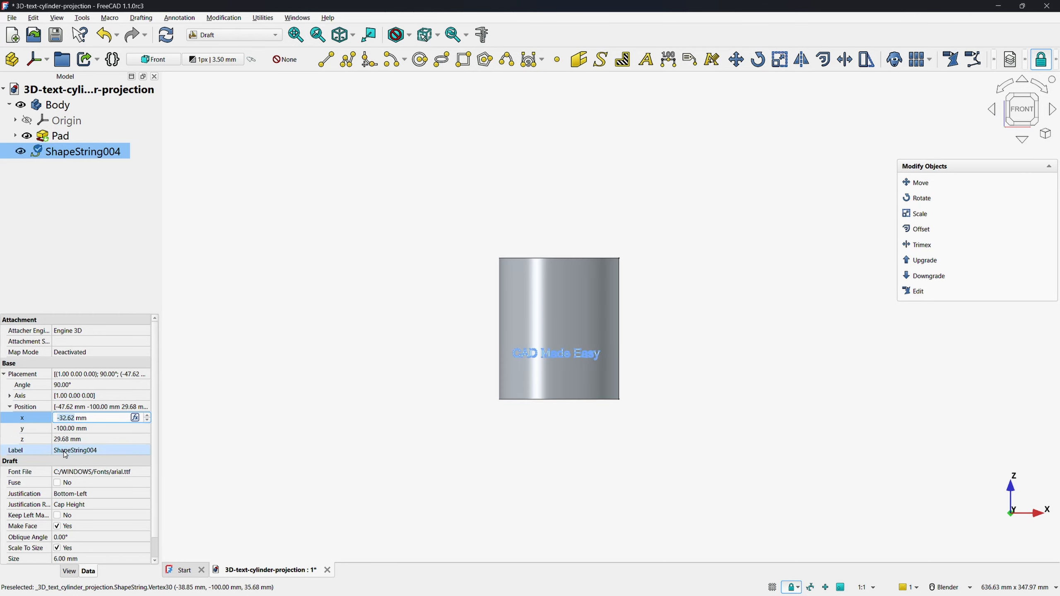
{"action": "left_click", "coordinate": [71, 438]}
{"action": "scroll", "coordinate": [71, 439], "scroll_direction": "up", "scroll_amount": 19}
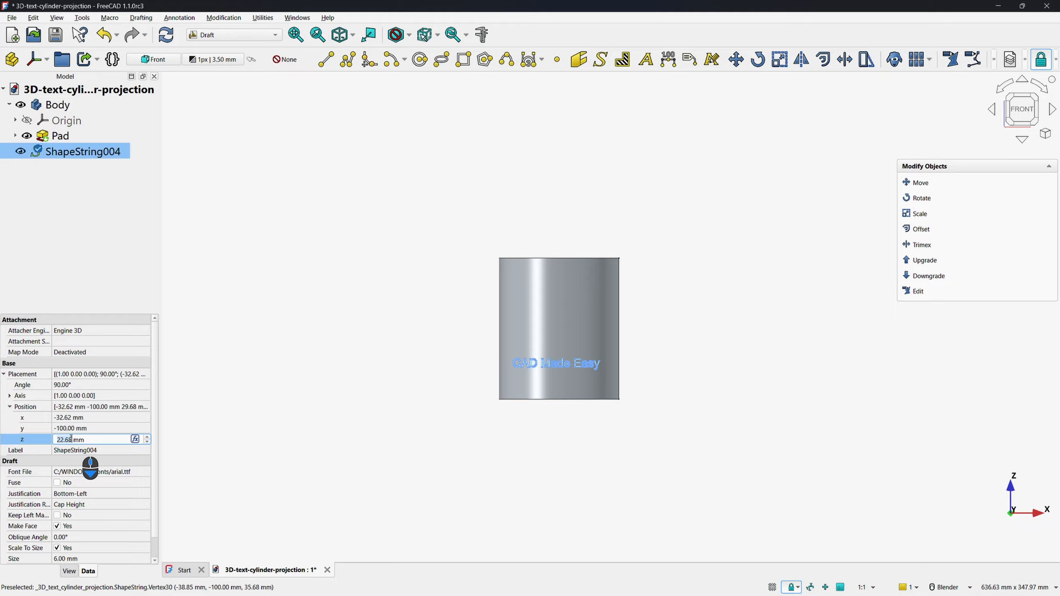
{"action": "left_click", "coordinate": [269, 379]}
{"action": "key", "text": "0"}
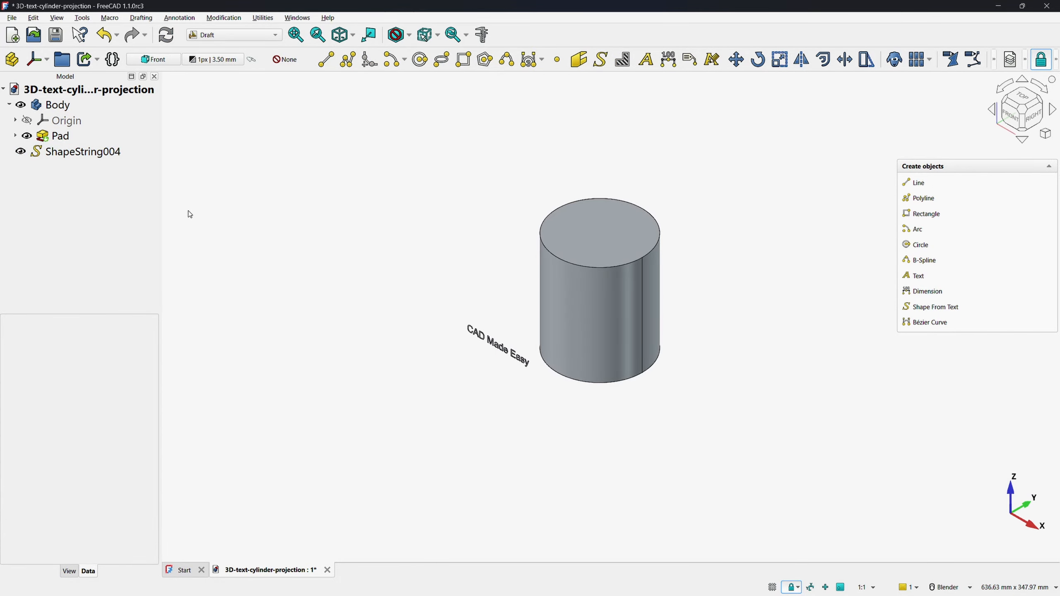
Step: Switch to the Part workbench and start Project on Surface with the cylinder's curved face as the projection surface
{"action": "left_click", "coordinate": [231, 37]}
{"action": "left_click", "coordinate": [206, 106]}
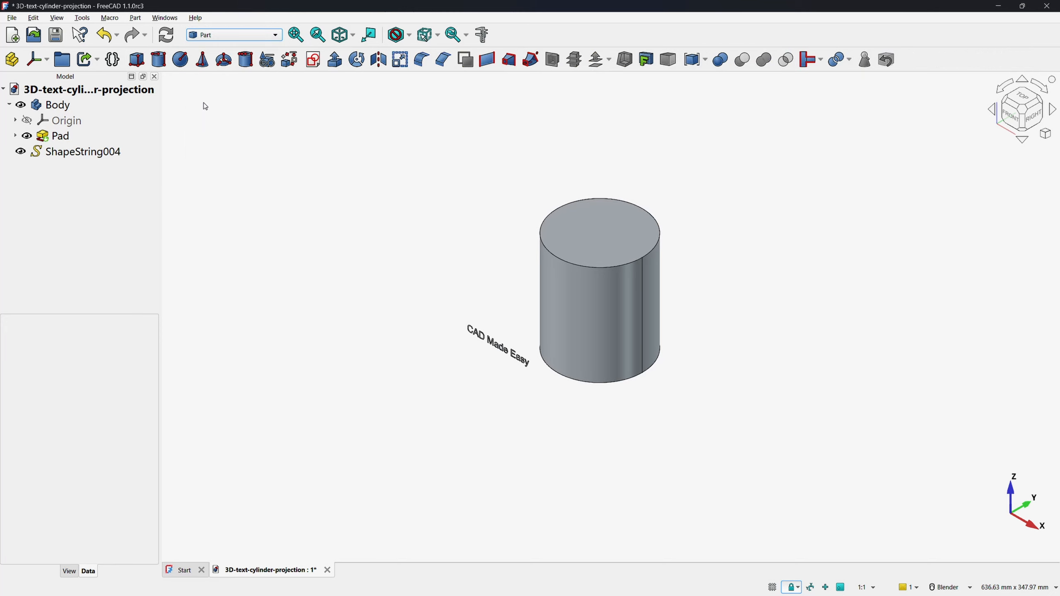
{"action": "left_click", "coordinate": [646, 60]}
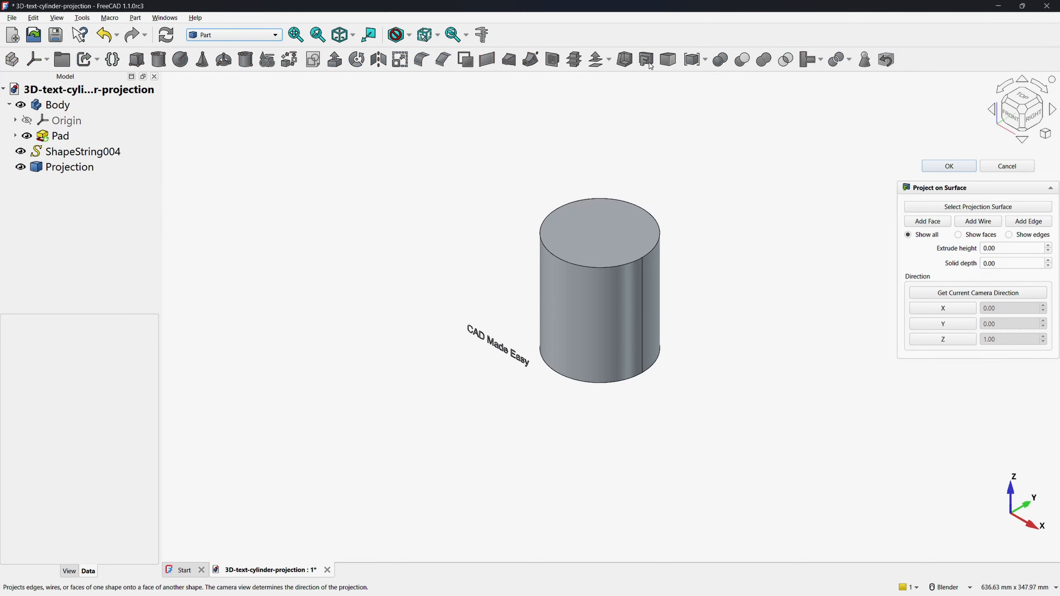
{"action": "left_click", "coordinate": [958, 210]}
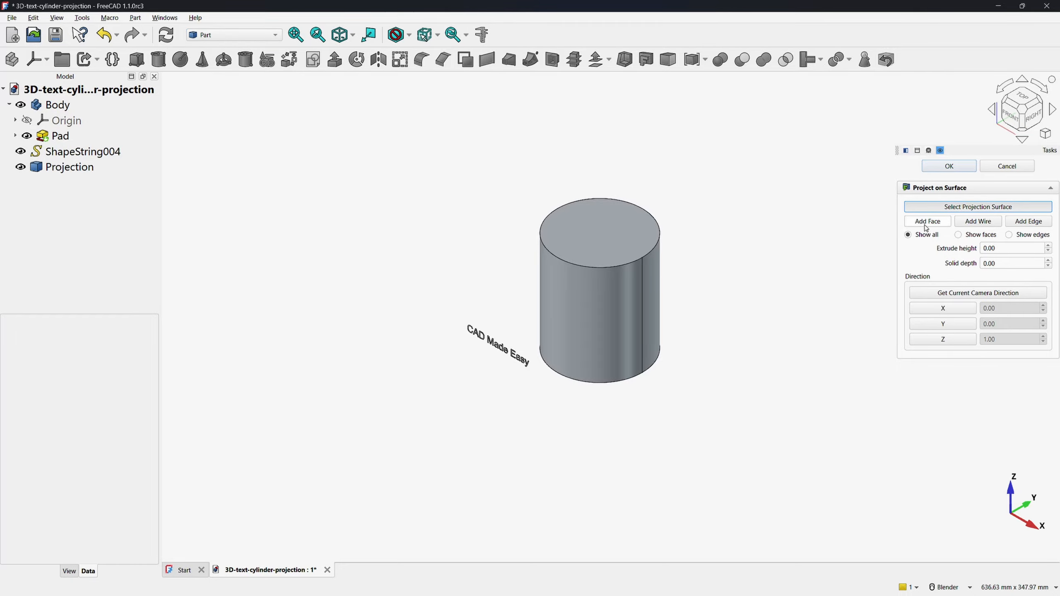
{"action": "left_click", "coordinate": [592, 308]}
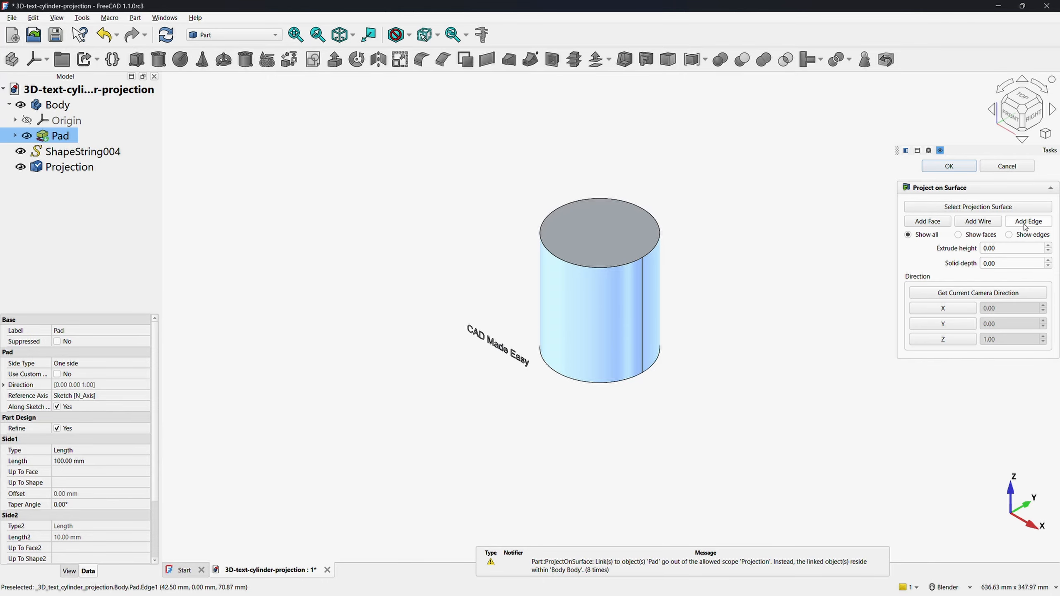
Step: Add the letter faces of the word "CAD" to the projection
{"action": "left_click", "coordinate": [924, 222]}
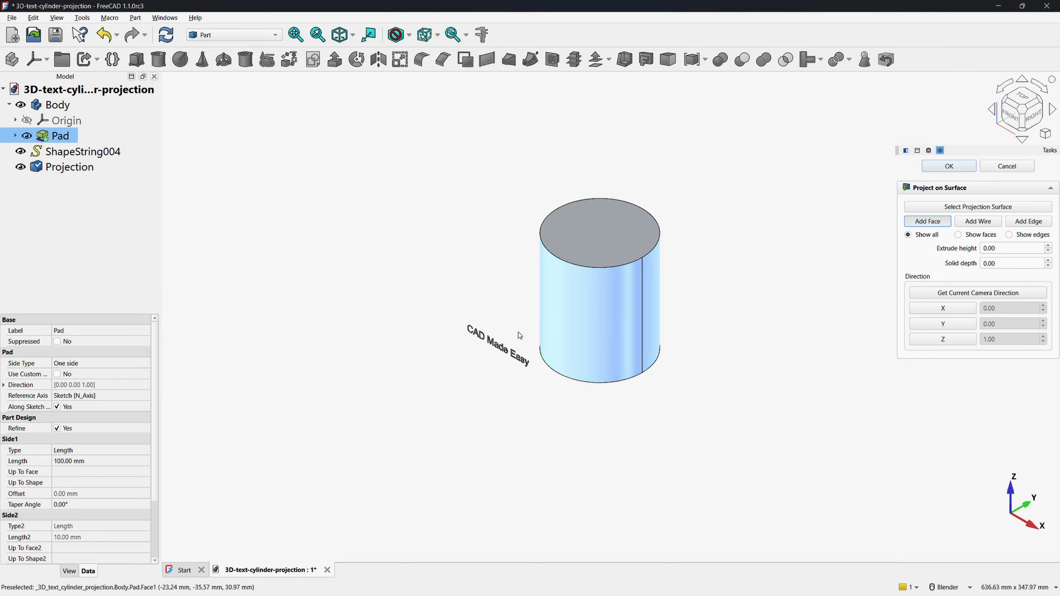
{"action": "scroll", "coordinate": [483, 344], "scroll_direction": "up", "scroll_amount": 3}
{"action": "scroll", "coordinate": [483, 344], "scroll_direction": "up", "scroll_amount": 5}
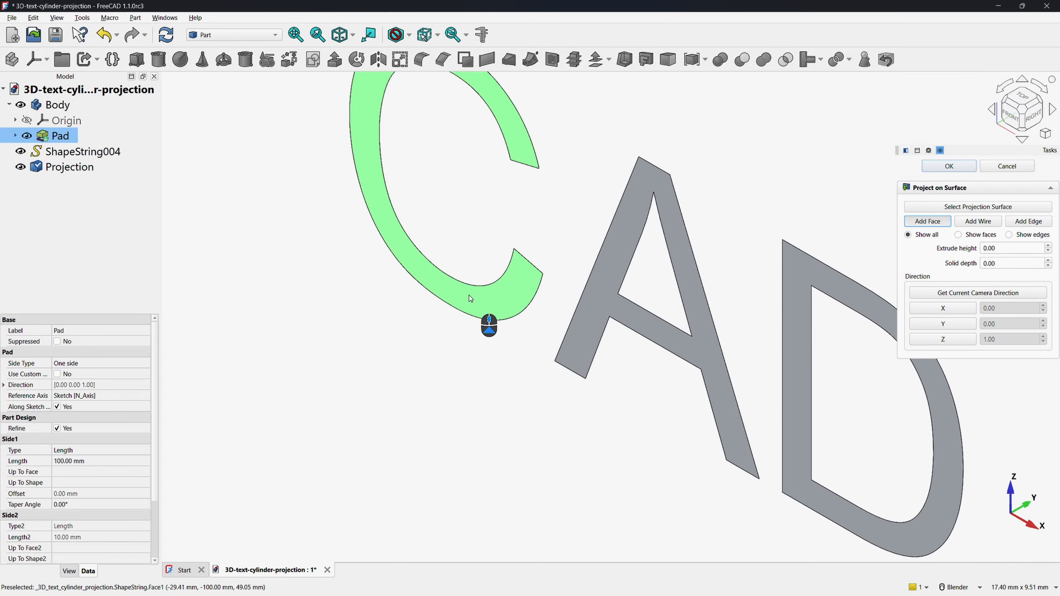
{"action": "left_click", "coordinate": [481, 302], "text": "ctrl"}
{"action": "left_click", "coordinate": [590, 310], "text": "ctrl"}
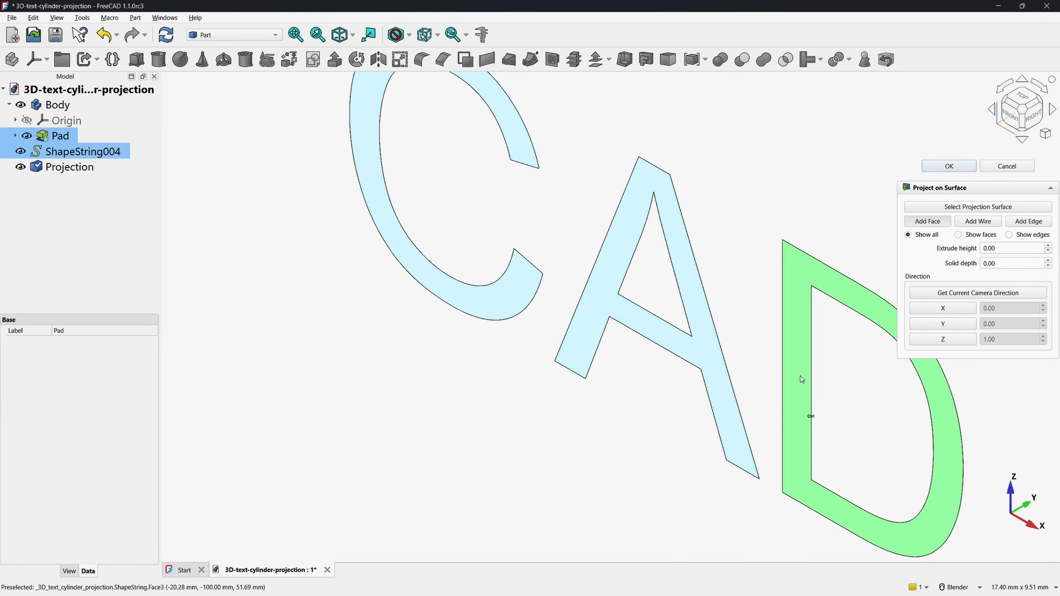
{"action": "left_click", "coordinate": [804, 379], "text": "ctrl"}
Step: Add the letter faces of the word "Made" to the projection
{"action": "scroll", "coordinate": [632, 416], "scroll_direction": "down", "scroll_amount": 5}
{"action": "scroll", "coordinate": [642, 400], "scroll_direction": "up", "scroll_amount": 4}
{"action": "scroll", "coordinate": [642, 400], "scroll_direction": "up", "scroll_amount": 5}
{"action": "left_click", "coordinate": [698, 379], "text": "ctrl"}
{"action": "scroll", "coordinate": [738, 438], "scroll_direction": "down", "scroll_amount": 2}
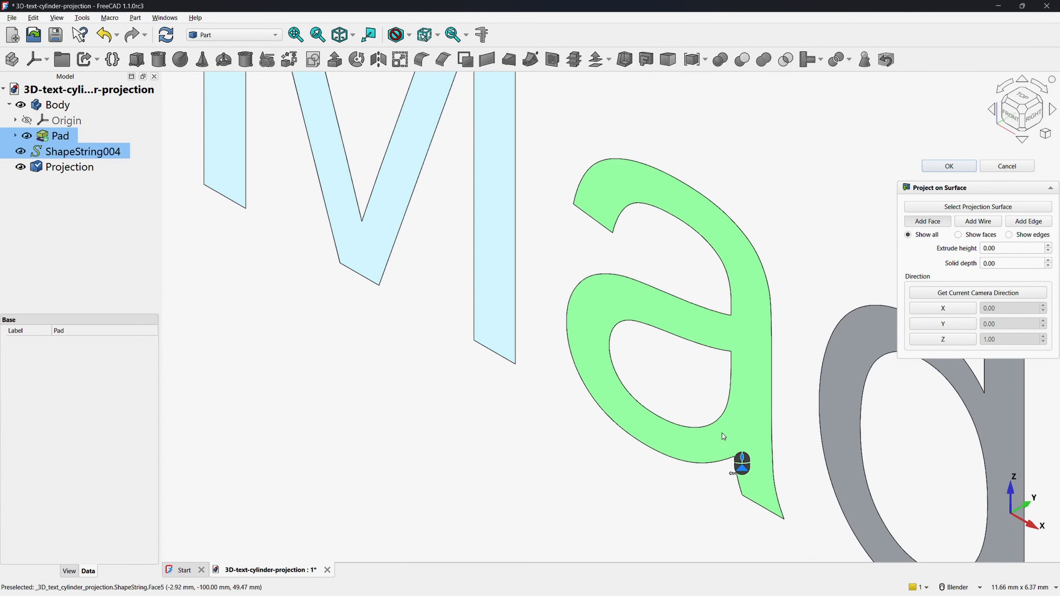
{"action": "left_click", "coordinate": [738, 438], "text": "ctrl"}
{"action": "left_click", "coordinate": [852, 491], "text": "ctrl"}
{"action": "scroll", "coordinate": [686, 475], "scroll_direction": "down", "scroll_amount": 5}
{"action": "scroll", "coordinate": [686, 475], "scroll_direction": "up", "scroll_amount": 5}
{"action": "left_click", "coordinate": [668, 465], "text": "ctrl"}
Step: Add the letter faces of the word "Easy" to the projection
{"action": "scroll", "coordinate": [553, 425], "scroll_direction": "down", "scroll_amount": 7}
{"action": "scroll", "coordinate": [645, 489], "scroll_direction": "up", "scroll_amount": 5}
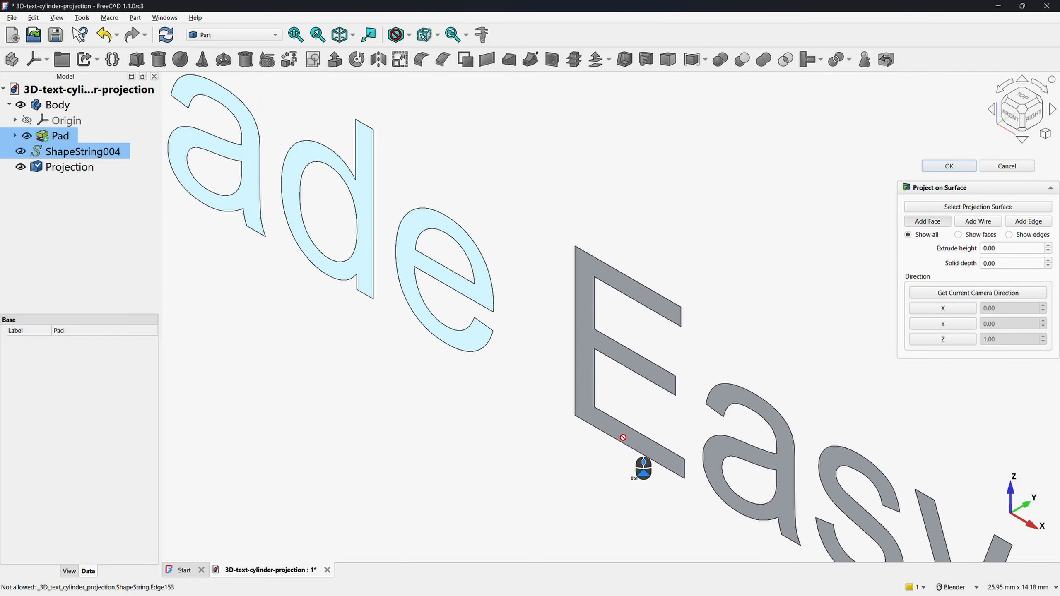
{"action": "left_click", "coordinate": [639, 443], "text": "ctrl"}
{"action": "left_click", "coordinate": [737, 449], "text": "ctrl"}
{"action": "left_click", "coordinate": [836, 469], "text": "ctrl"}
{"action": "scroll", "coordinate": [835, 470], "scroll_direction": "down", "scroll_amount": 5}
{"action": "scroll", "coordinate": [677, 367], "scroll_direction": "up", "scroll_amount": 4}
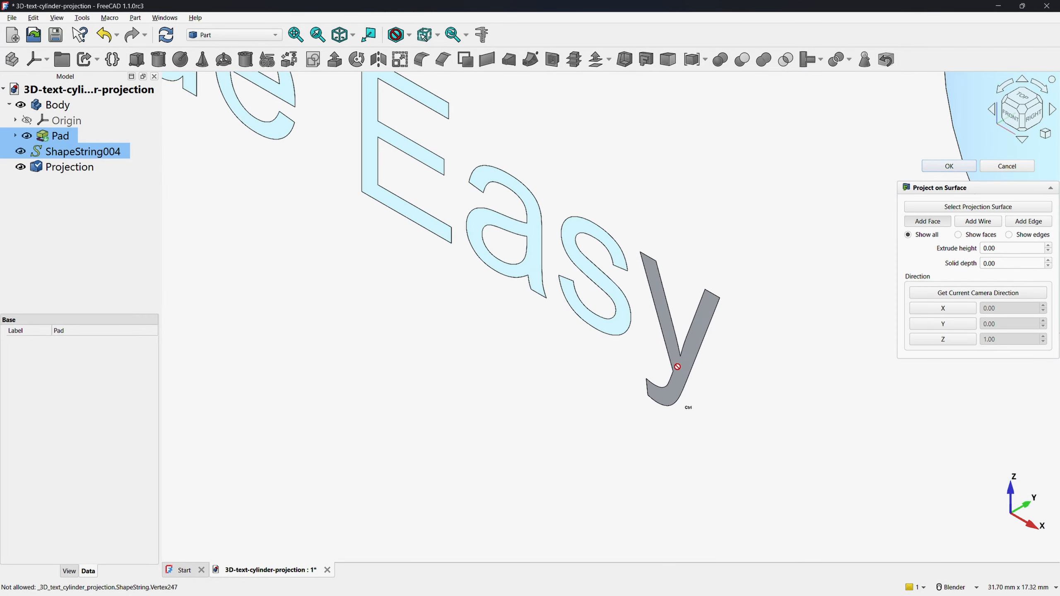
{"action": "left_click", "coordinate": [678, 367], "text": "ctrl"}
{"action": "scroll", "coordinate": [680, 378], "scroll_direction": "down", "scroll_amount": 5}
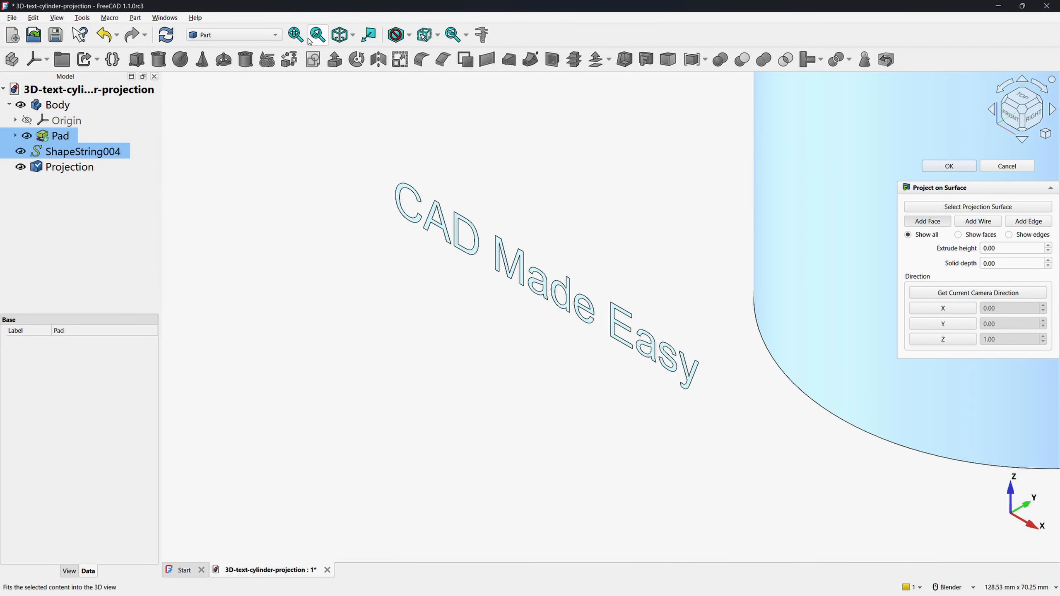
{"action": "left_click", "coordinate": [295, 34]}
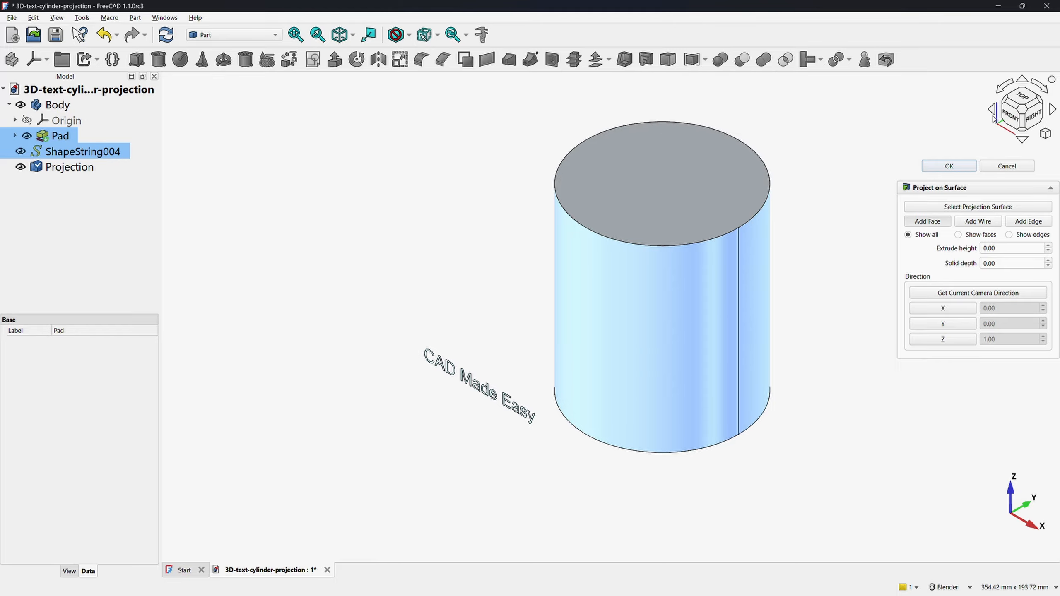
Step: Set the projection direction to the Y axis so the text lands on the cylinder's front
{"action": "left_click", "coordinate": [1012, 119]}
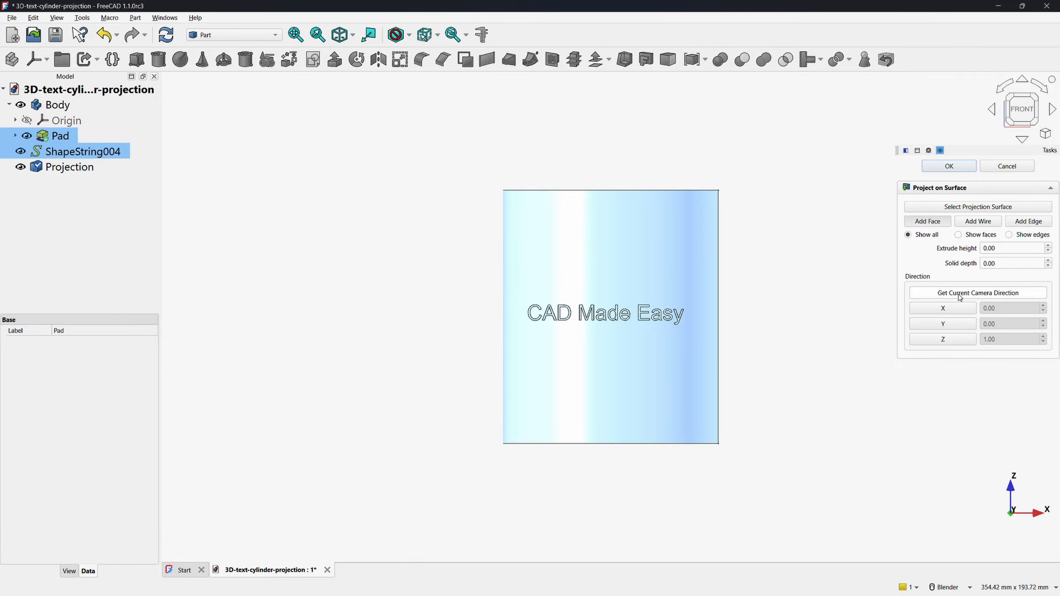
{"action": "left_click", "coordinate": [943, 324]}
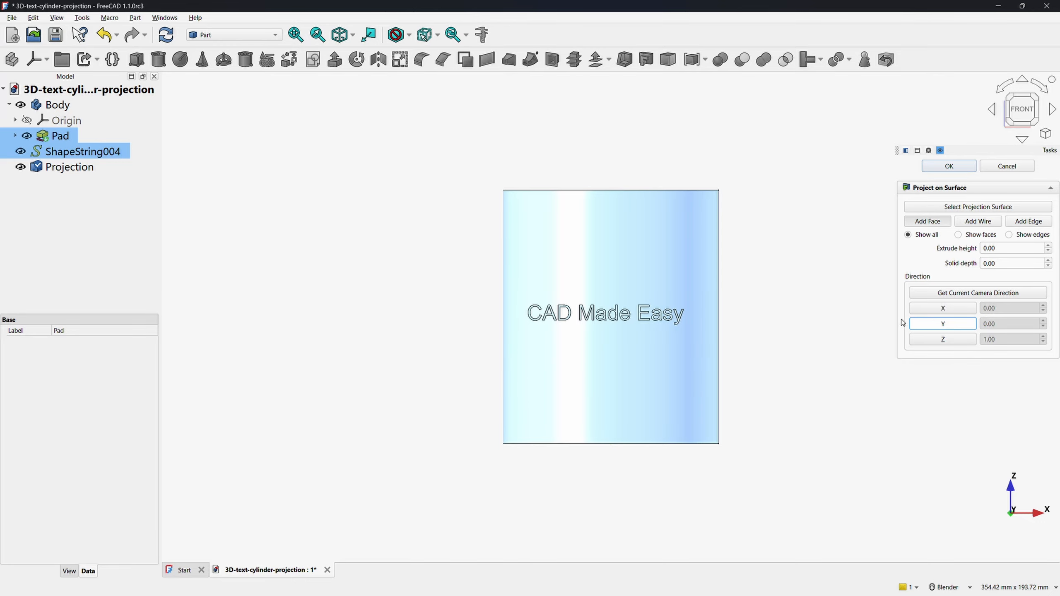
{"action": "left_click", "coordinate": [340, 35]}
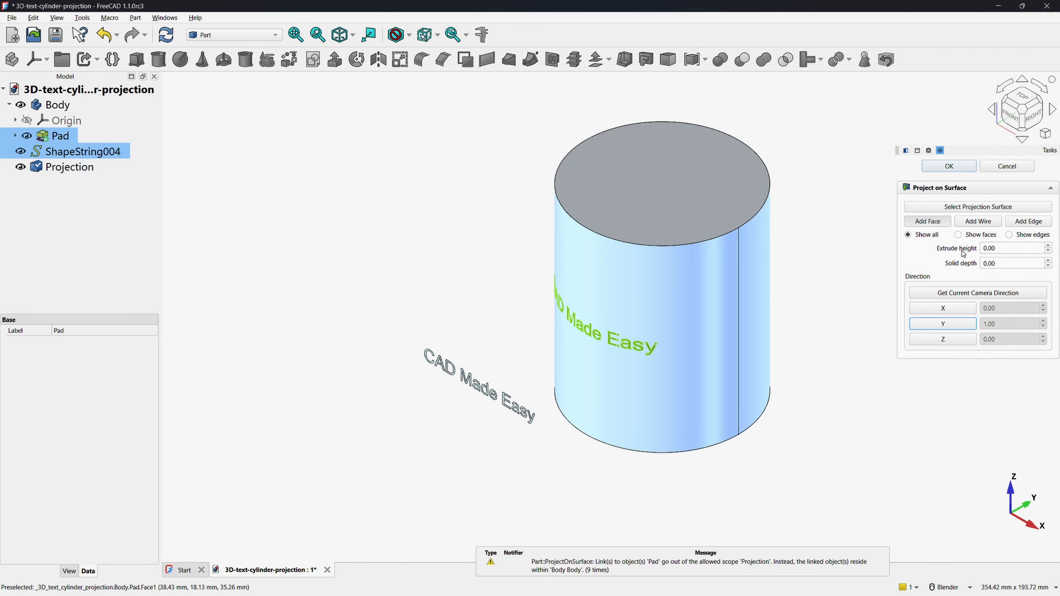
Step: Finish the projection with an extrude height of 1 and hide the original text shape
{"action": "double_click", "coordinate": [996, 249]}
{"action": "type", "text": "1"}
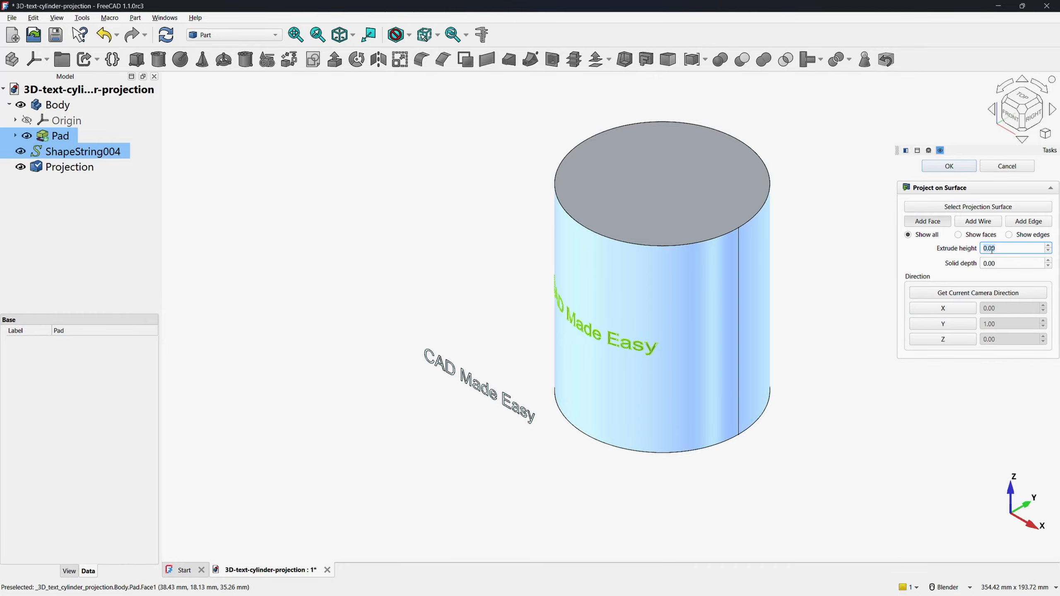
{"action": "left_click", "coordinate": [948, 166]}
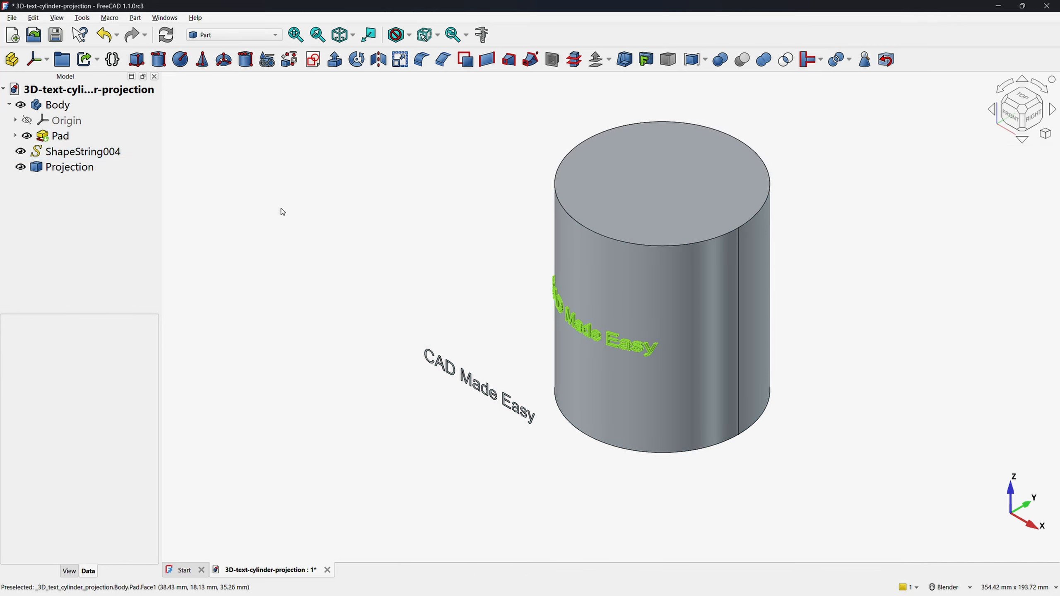
{"action": "left_click", "coordinate": [49, 152]}
{"action": "key", "text": "space"}
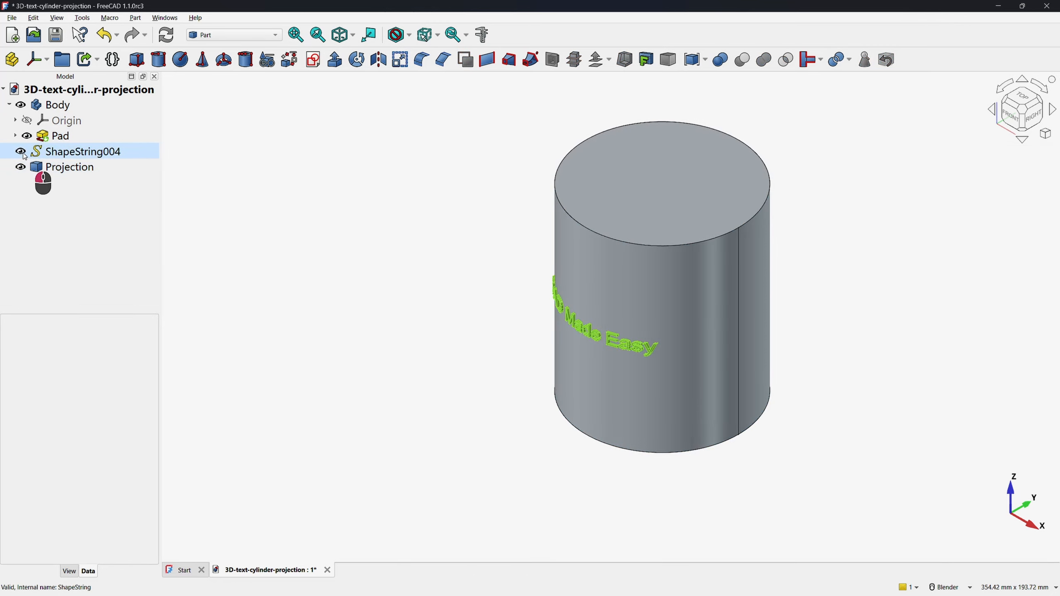
Step: Inspect the raised text up close, hiding the cylinder body temporarily to view the projection on its own
{"action": "left_click", "coordinate": [344, 329]}
{"action": "scroll", "coordinate": [657, 353], "scroll_direction": "up", "scroll_amount": 3}
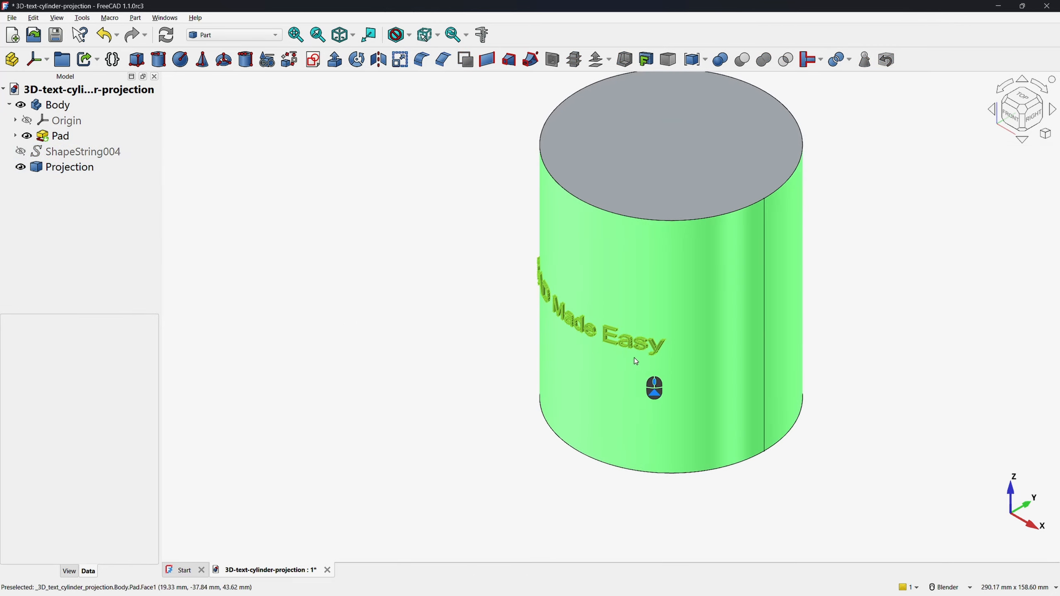
{"action": "scroll", "coordinate": [658, 353], "scroll_direction": "up", "scroll_amount": 1}
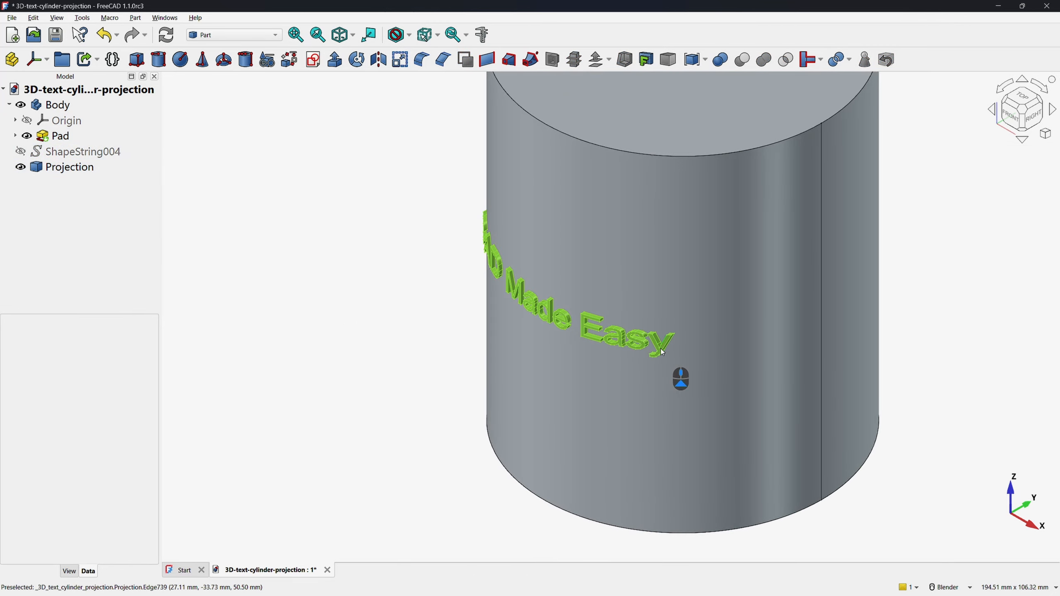
{"action": "left_click", "coordinate": [19, 106]}
{"action": "left_click", "coordinate": [20, 105]}
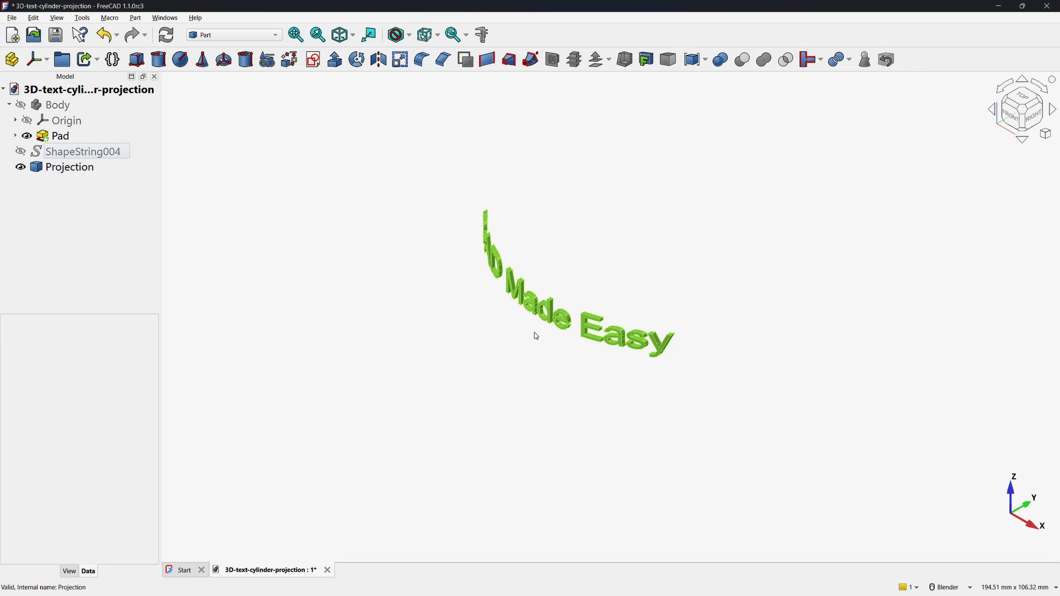
{"action": "left_click", "coordinate": [20, 105]}
{"action": "left_click", "coordinate": [172, 195]}
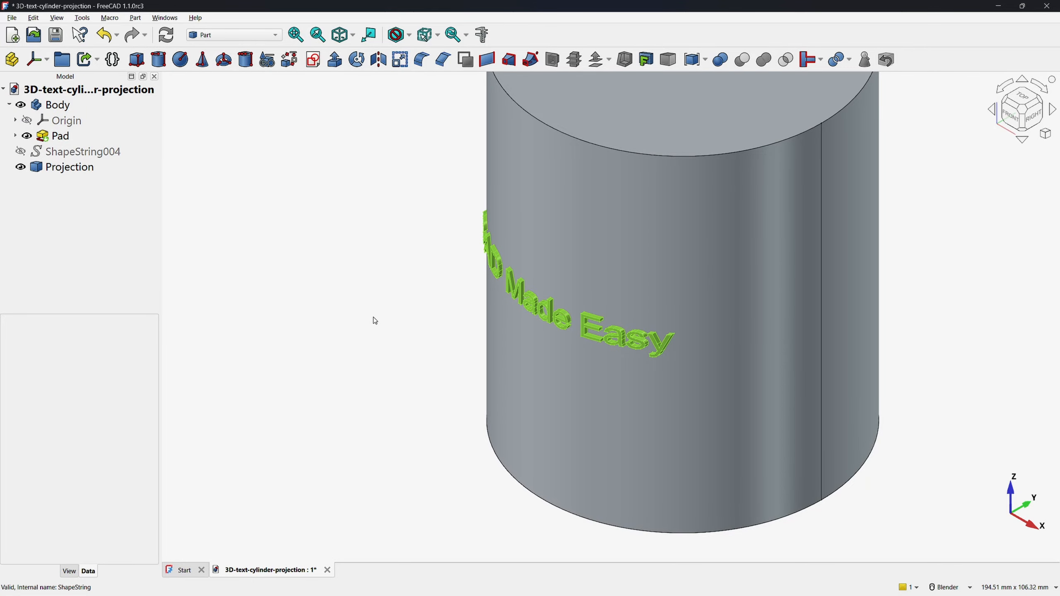
Step: Set the projection's Y position to 1 mm so the text sinks into the cylinder
{"action": "left_click", "coordinate": [67, 168]}
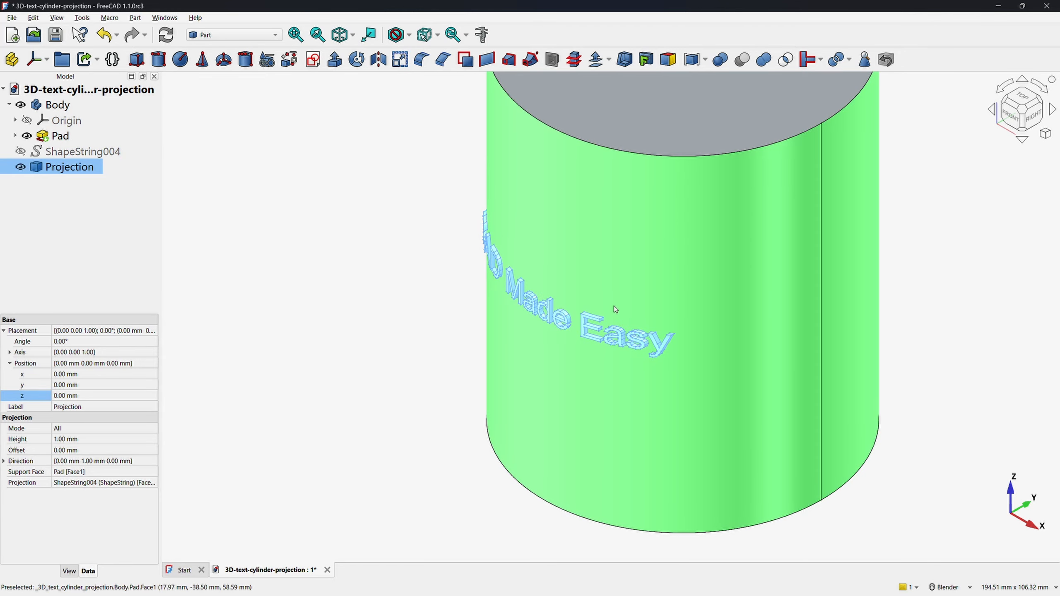
{"action": "left_click", "coordinate": [75, 387]}
{"action": "key", "text": "BackSpace"}
{"action": "key", "text": "BackSpace"}
{"action": "key", "text": "BackSpace"}
{"action": "key", "text": "BackSpace"}
{"action": "type", "text": "1"}
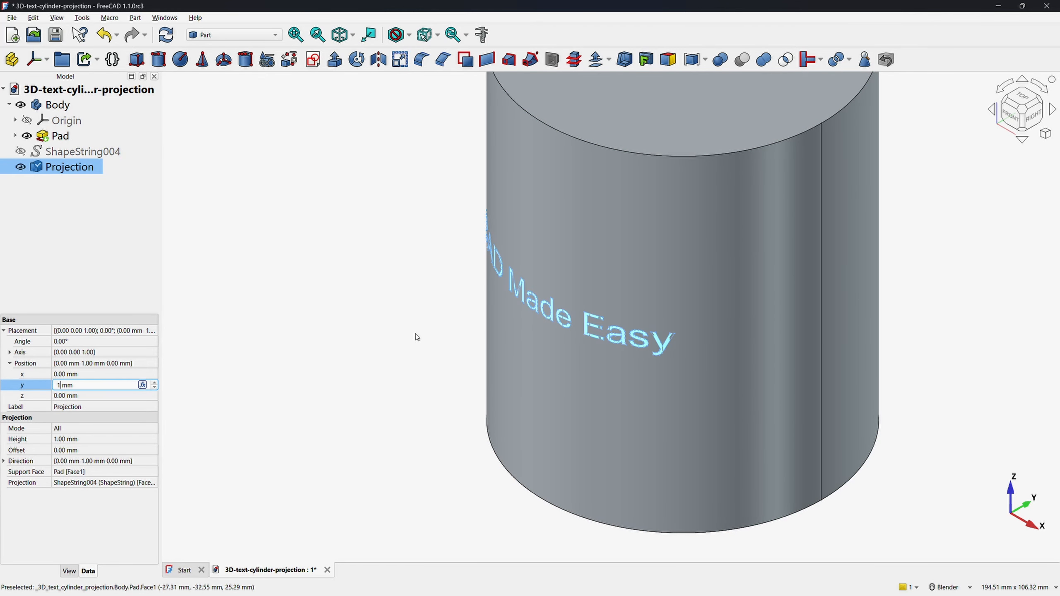
{"action": "left_click", "coordinate": [284, 227]}
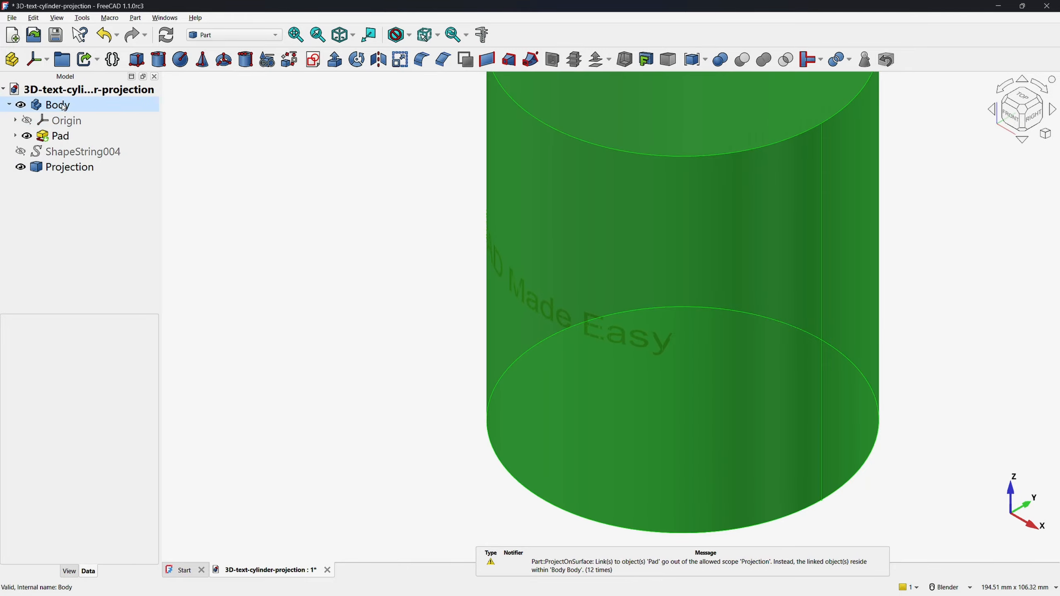
Step: Cut the projected text from the cylinder body with a Boolean cut to engrave it
{"action": "left_click", "coordinate": [63, 107]}
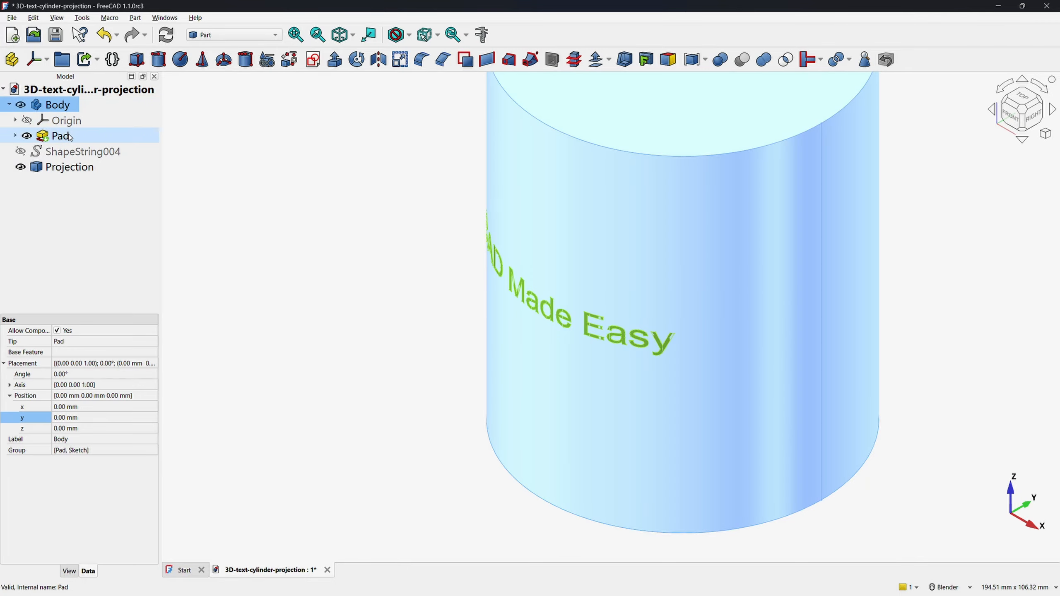
{"action": "left_click", "coordinate": [71, 176], "text": "ctrl"}
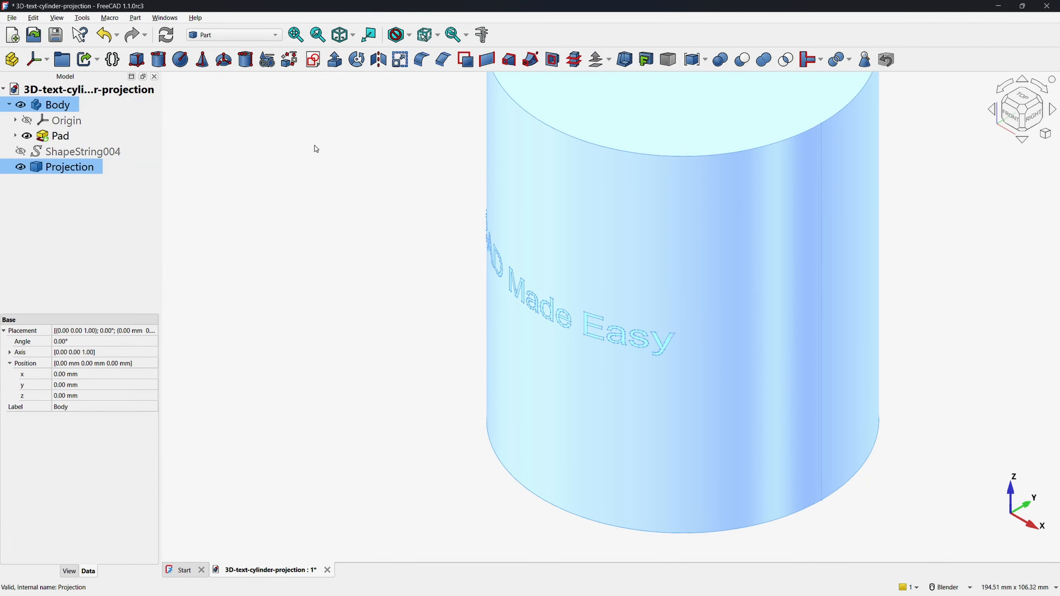
{"action": "left_click", "coordinate": [742, 64]}
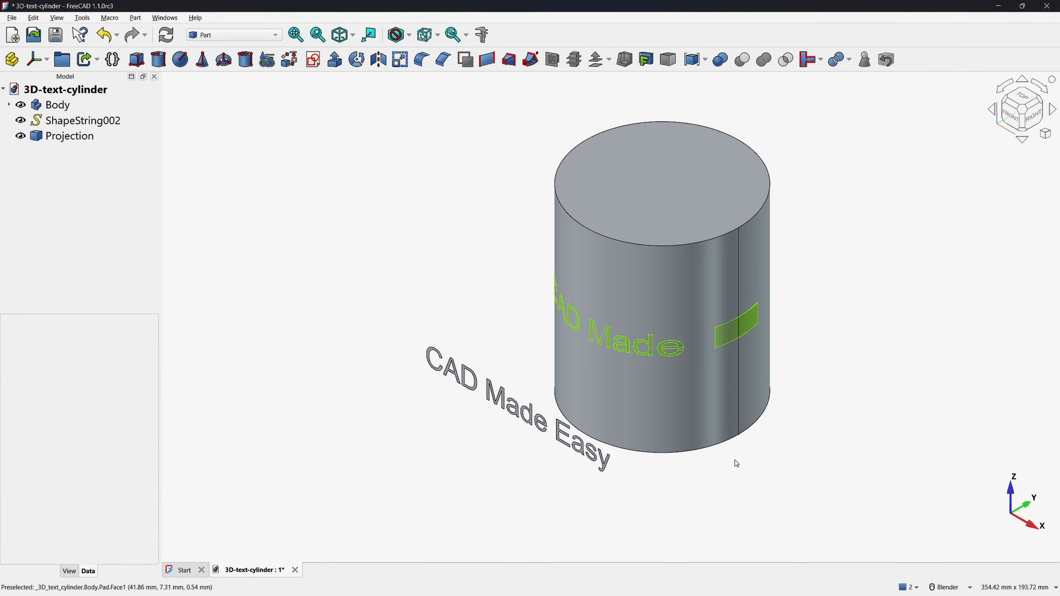
Step: Examine from the front how the larger text lines up with the cylinder's width in the 3D-text-cylinder document
{"action": "middle_click_drag", "start_coordinate": [736, 464], "coordinate": [804, 440]}
{"action": "left_click", "coordinate": [1010, 120]}
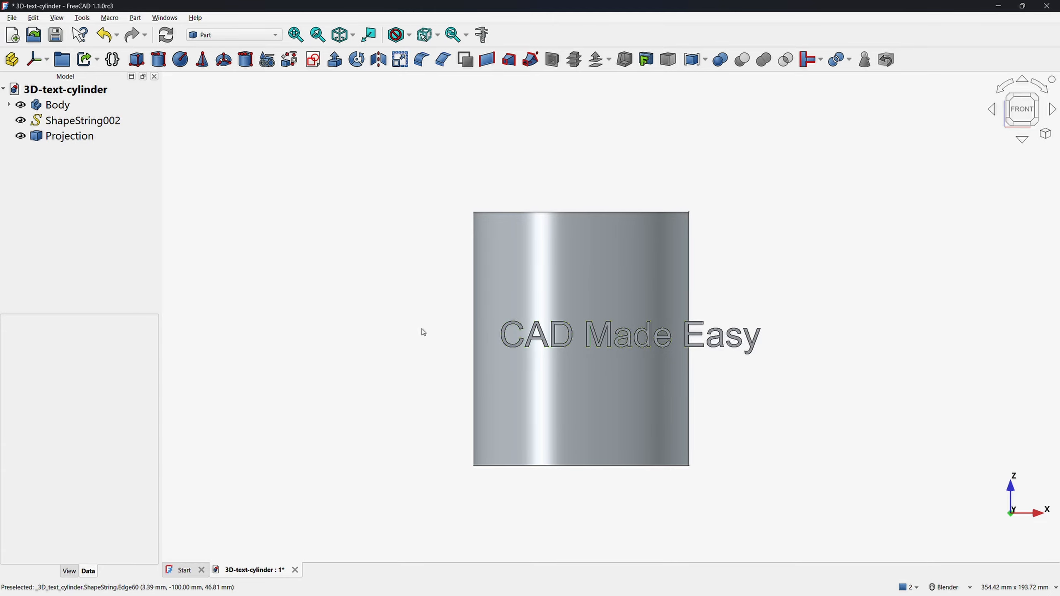
{"action": "middle_click_drag", "start_coordinate": [726, 365], "coordinate": [591, 365]}
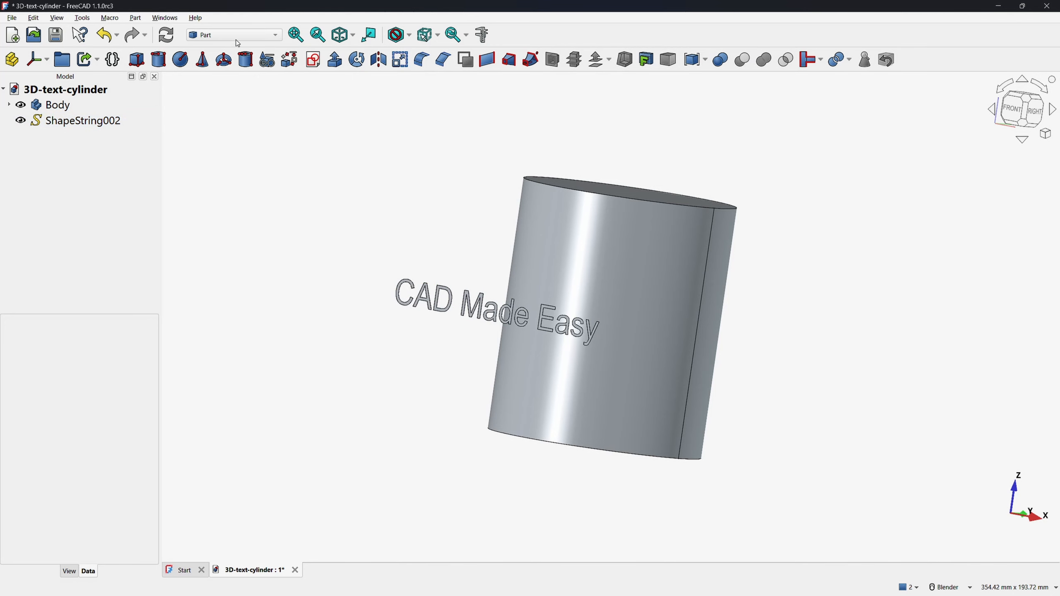
Step: Switch to the Curves workbench and look up its add-on in the Addon Manager by searching for "curv"
{"action": "left_click", "coordinate": [242, 37]}
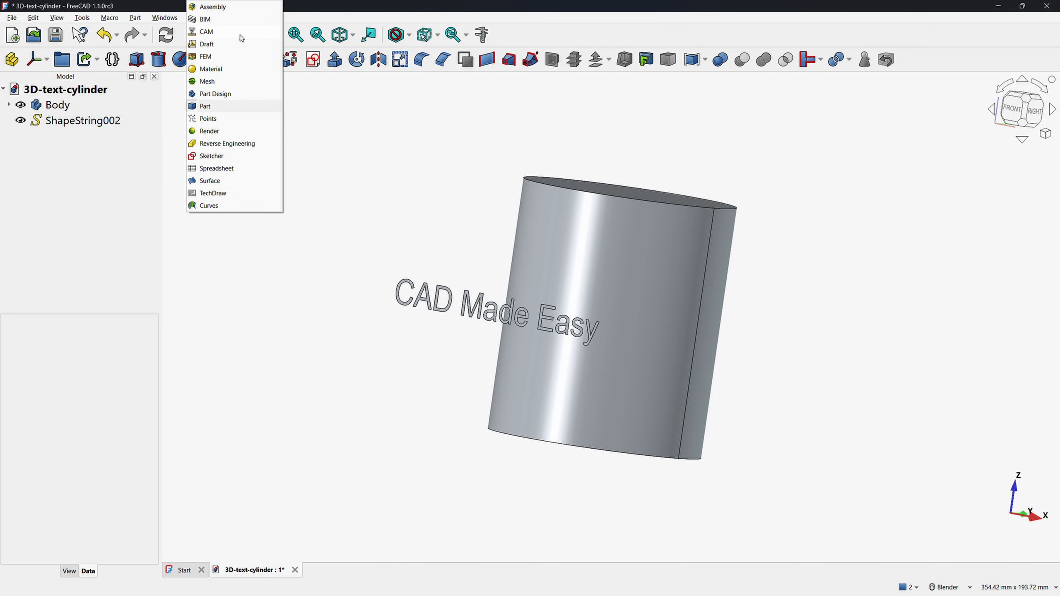
{"action": "left_click", "coordinate": [221, 208]}
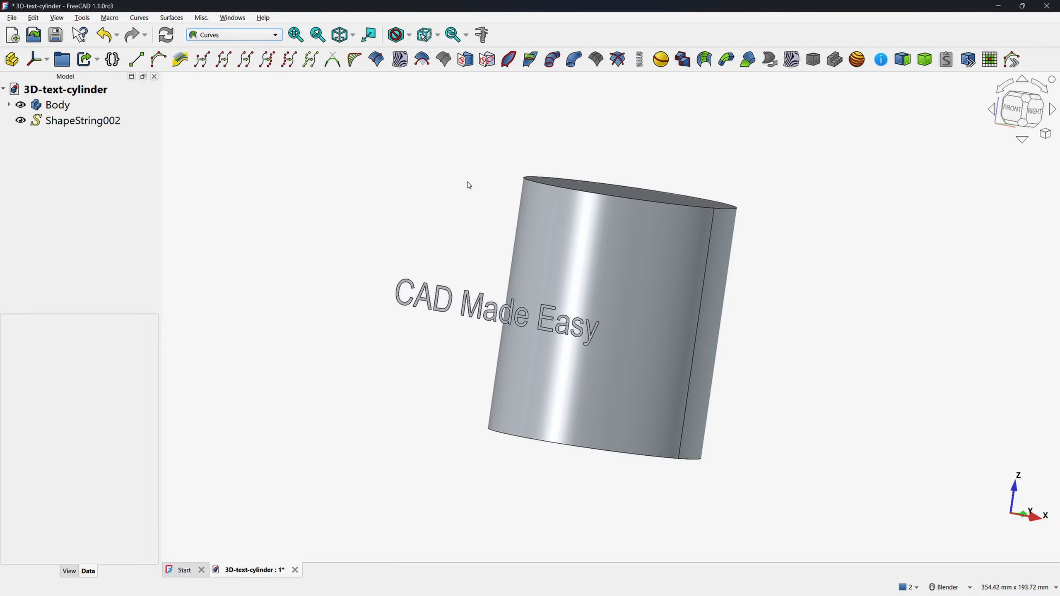
{"action": "left_click", "coordinate": [88, 21]}
{"action": "left_click", "coordinate": [101, 29]}
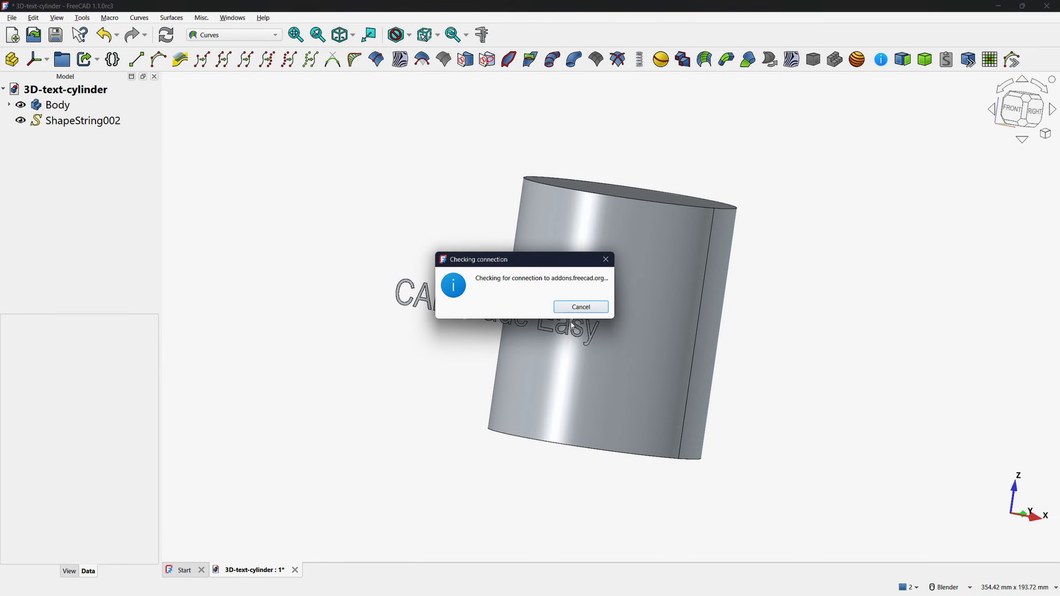
{"action": "left_click", "coordinate": [598, 167]}
{"action": "type", "text": "curv"}
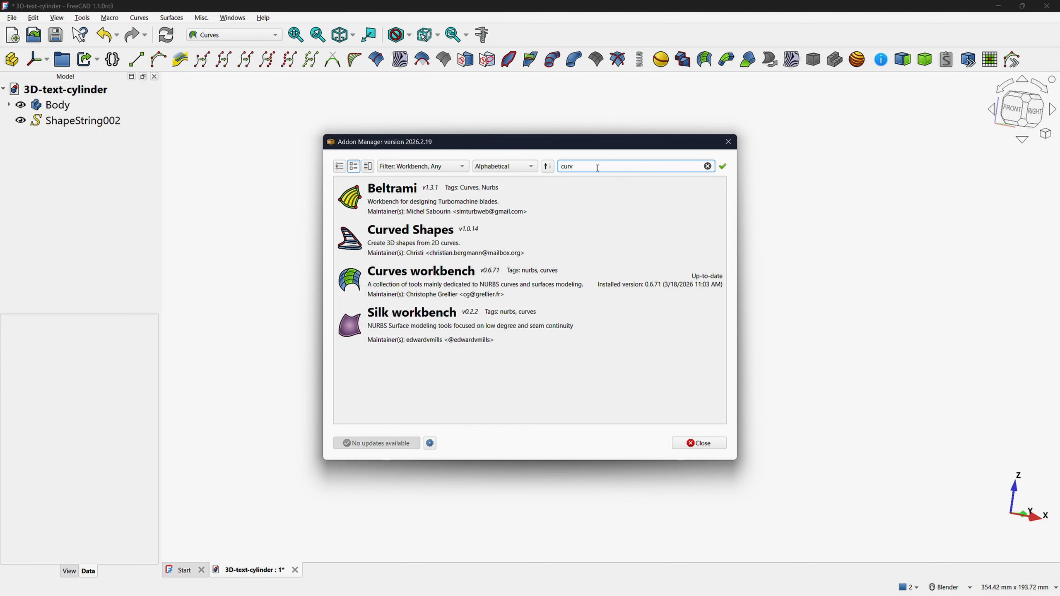
{"action": "left_click", "coordinate": [419, 292]}
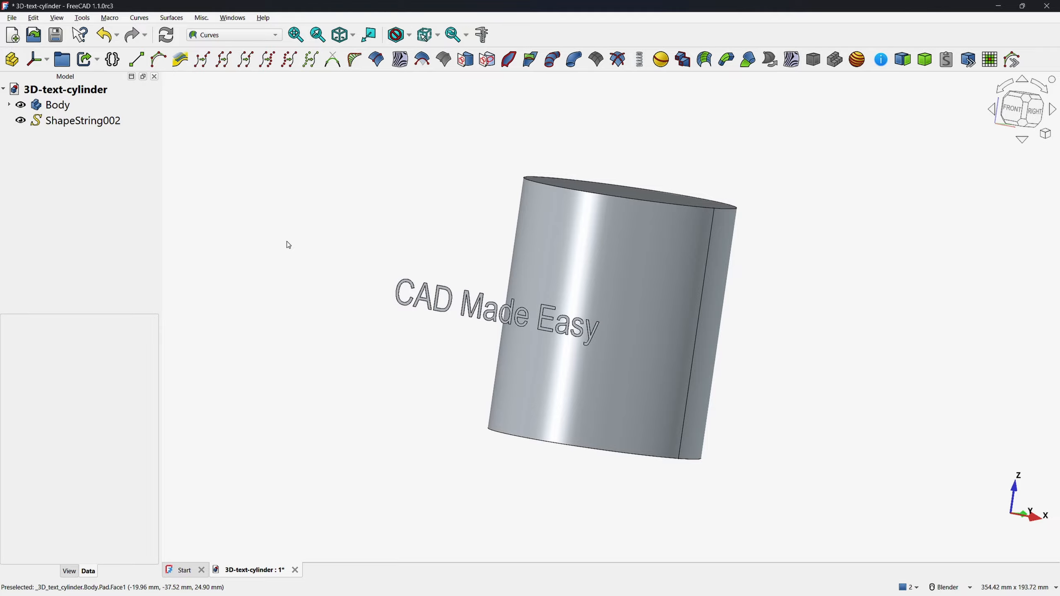
{"action": "left_click", "coordinate": [215, 35]}
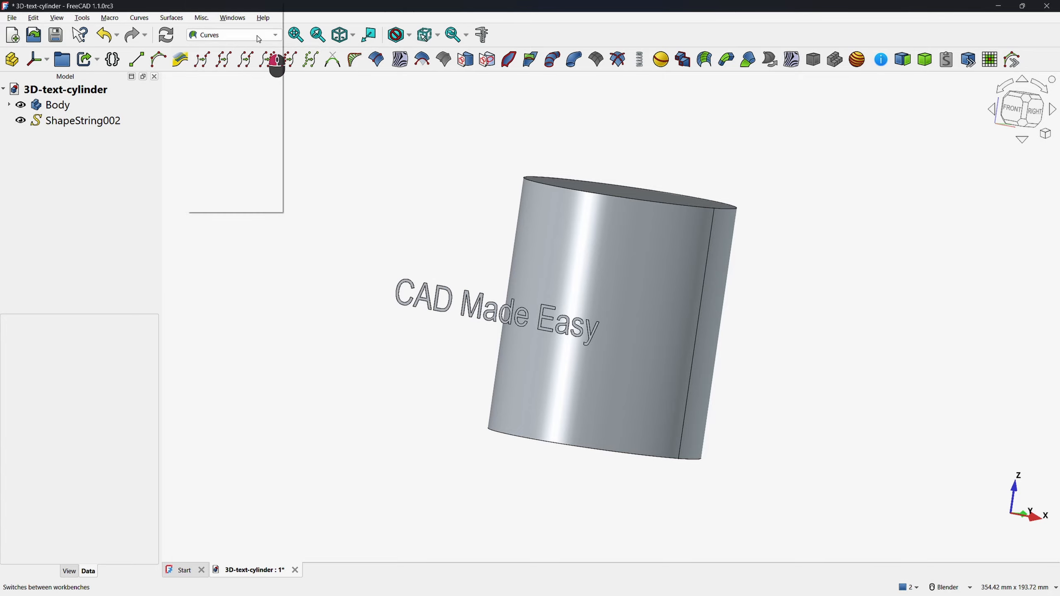
{"action": "left_click", "coordinate": [243, 206]}
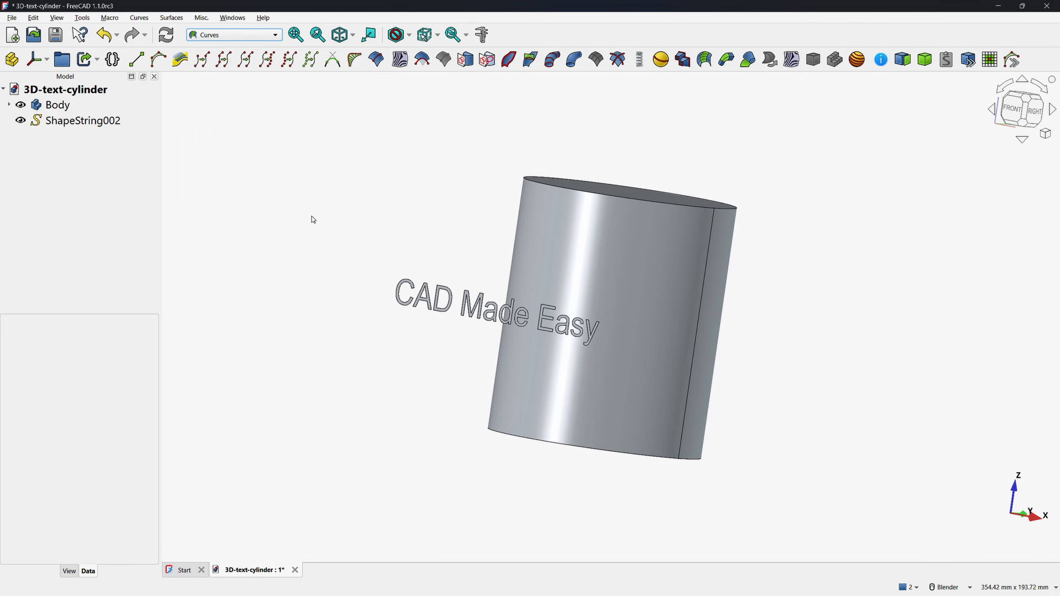
Step: Convert the "CAD Made Easy" text shape into a sketch using the Draft workbench and hide the original text
{"action": "middle_click_drag", "start_coordinate": [357, 214], "coordinate": [440, 461]}
{"action": "scroll", "coordinate": [441, 460], "scroll_direction": "down", "scroll_amount": 1}
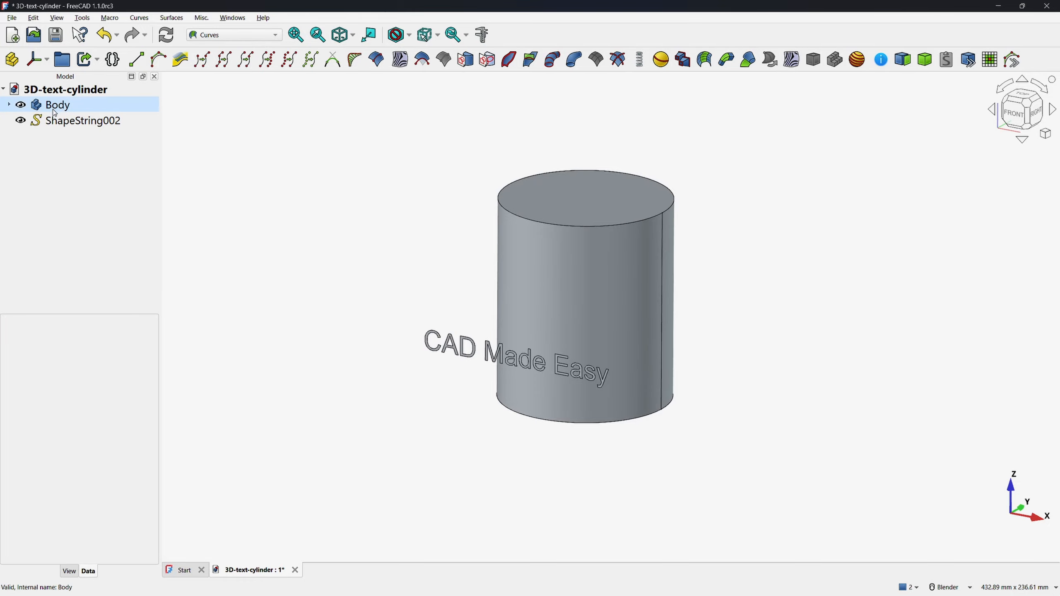
{"action": "left_click", "coordinate": [79, 120]}
{"action": "left_click", "coordinate": [258, 35]}
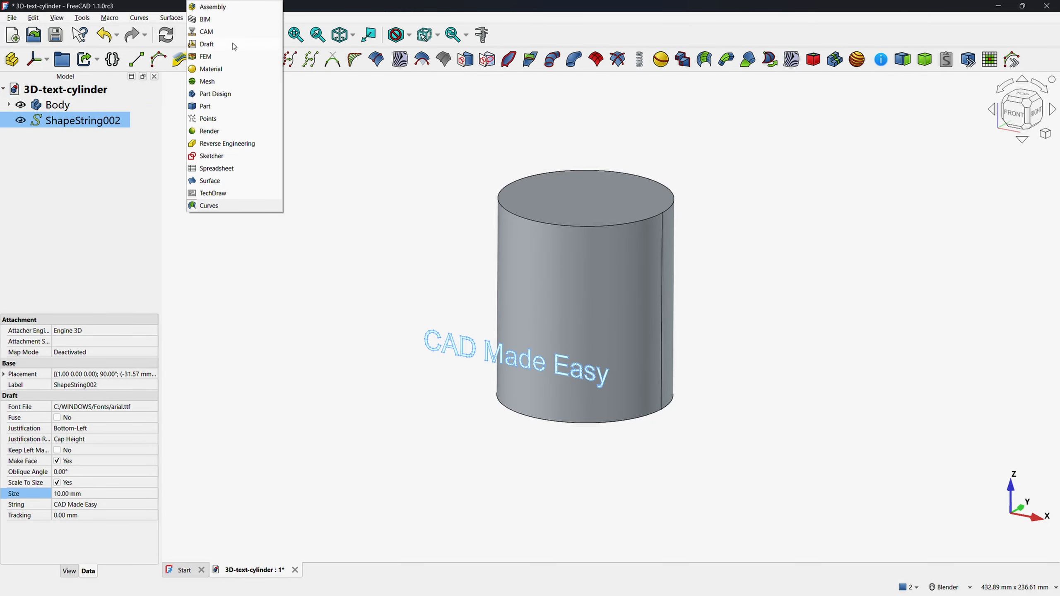
{"action": "left_click", "coordinate": [227, 44]}
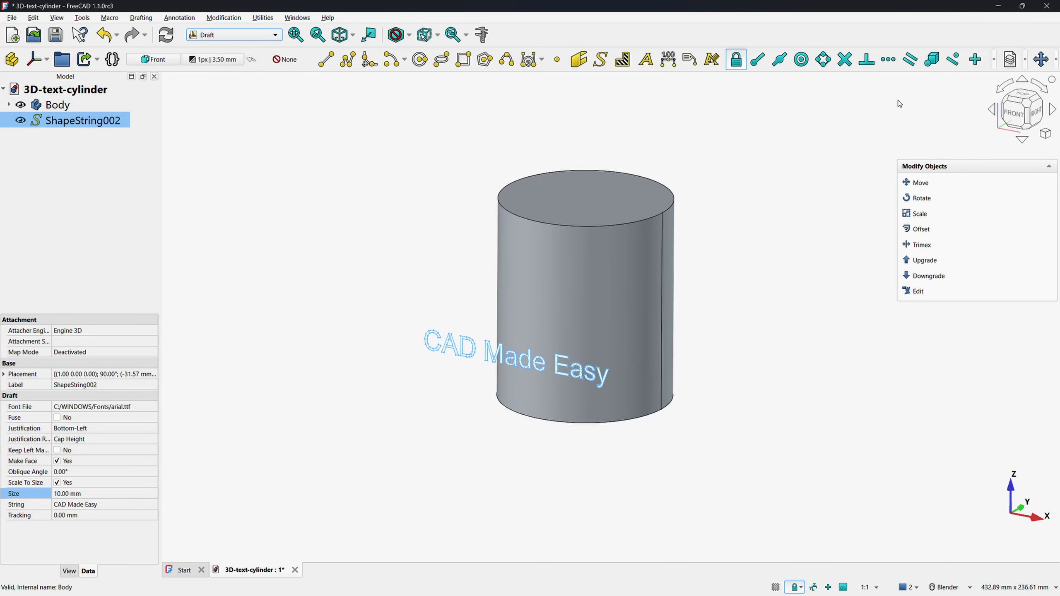
{"action": "left_click", "coordinate": [1056, 60]}
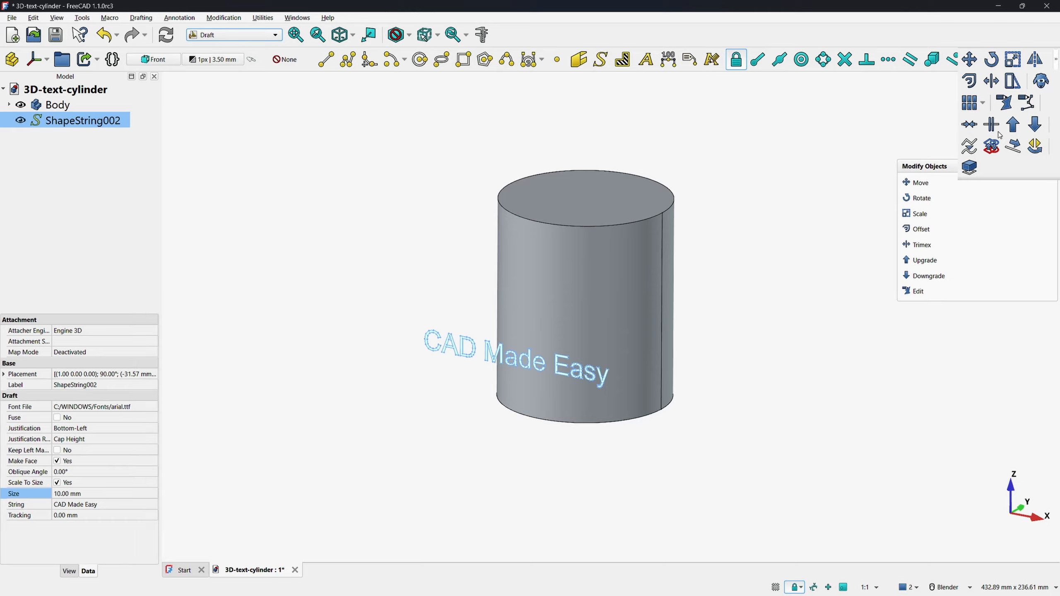
{"action": "left_click", "coordinate": [991, 146]}
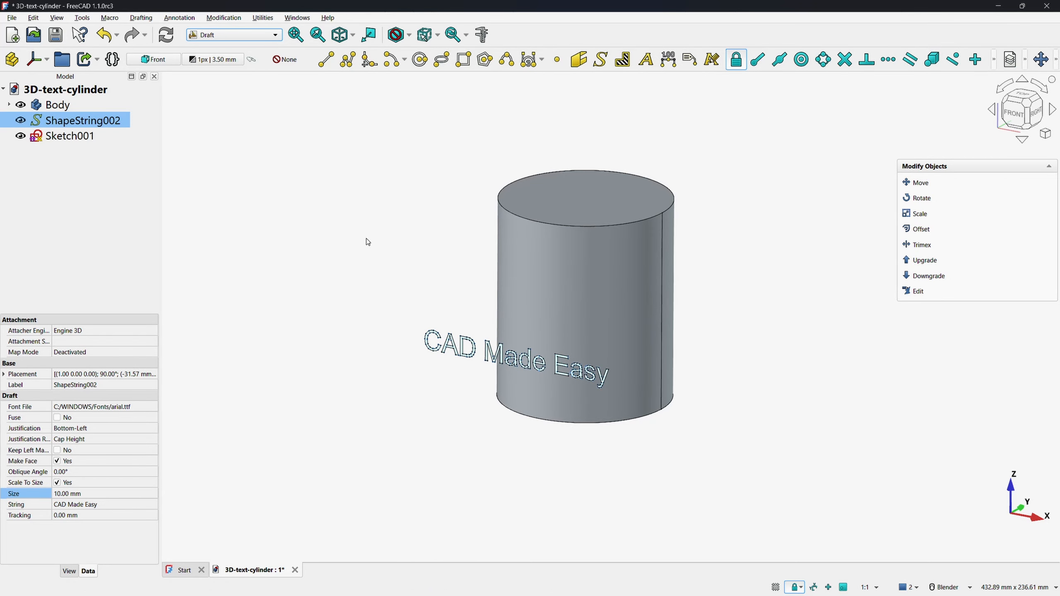
{"action": "left_click", "coordinate": [20, 121]}
{"action": "left_click", "coordinate": [294, 187]}
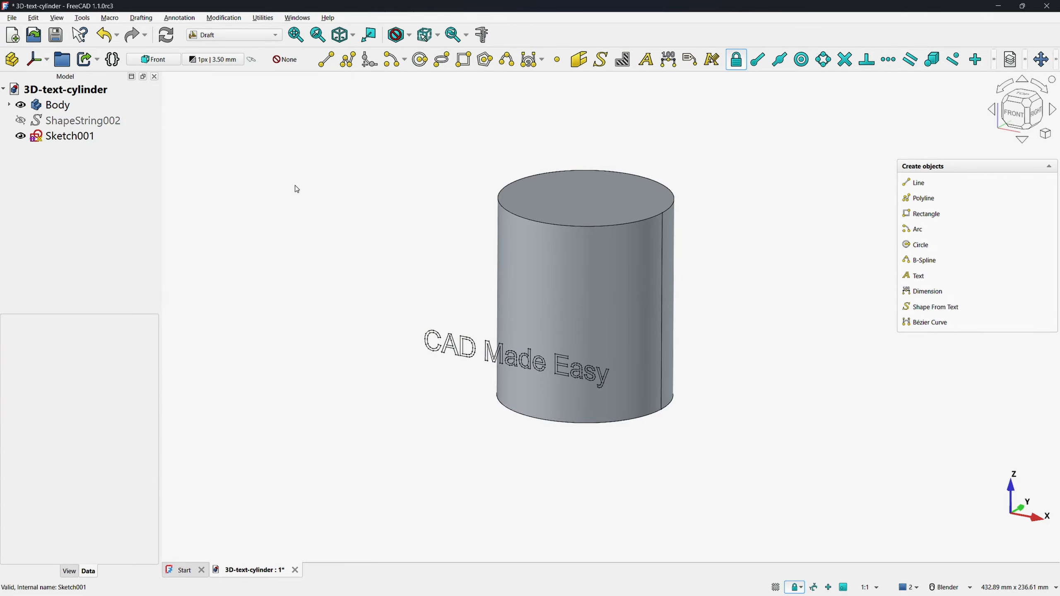
Step: In the Curves workbench, reference the text sketch's attachment to the cylinder's curved face and set its attachment mode to Deactivated
{"action": "left_click", "coordinate": [222, 36]}
{"action": "left_click", "coordinate": [210, 207]}
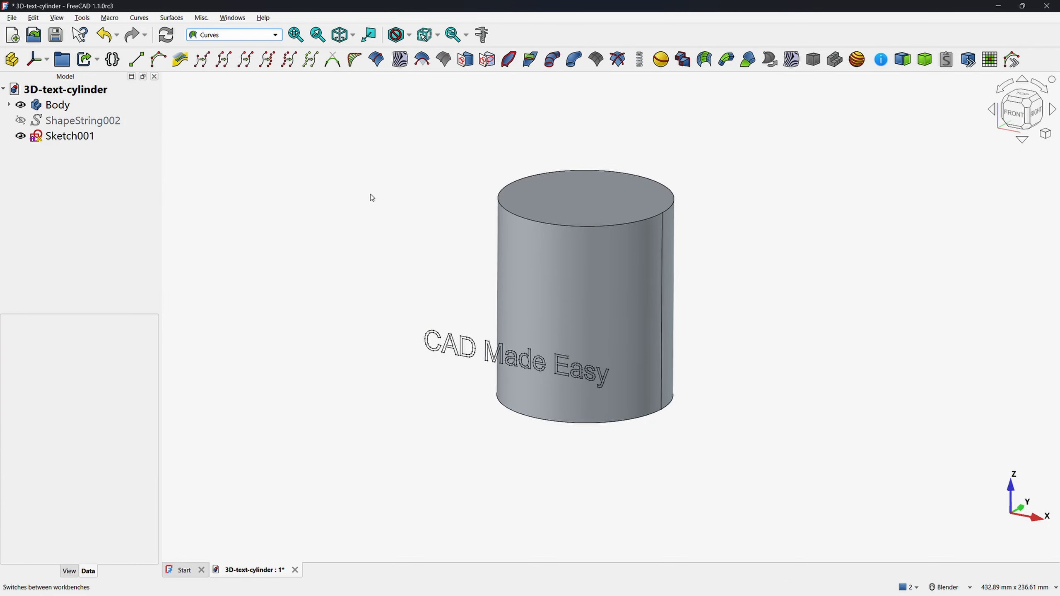
{"action": "left_click", "coordinate": [75, 138]}
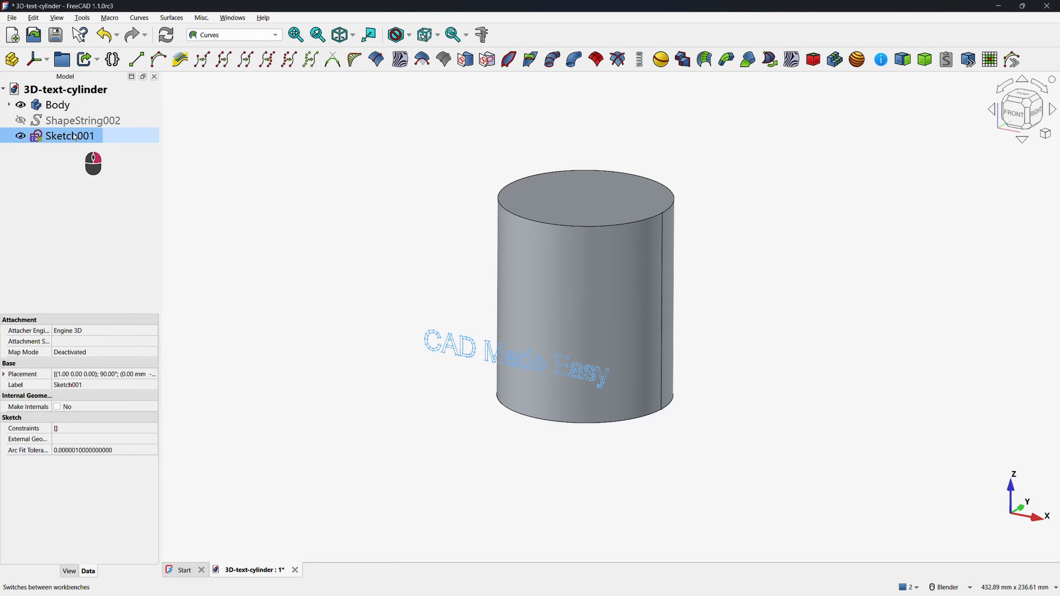
{"action": "right_click", "coordinate": [74, 134]}
{"action": "left_click", "coordinate": [120, 153]}
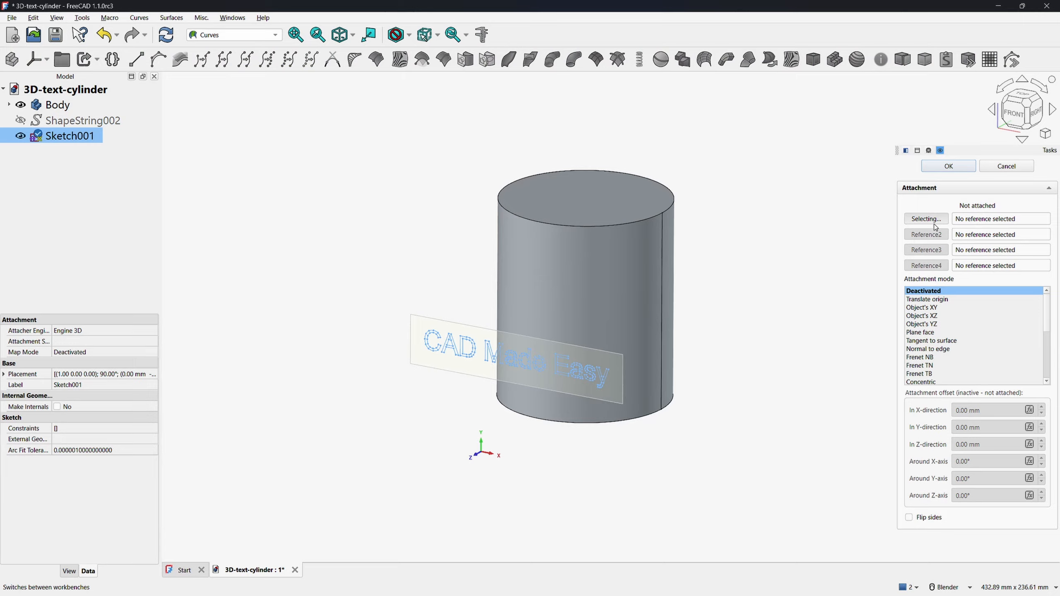
{"action": "left_click", "coordinate": [571, 327]}
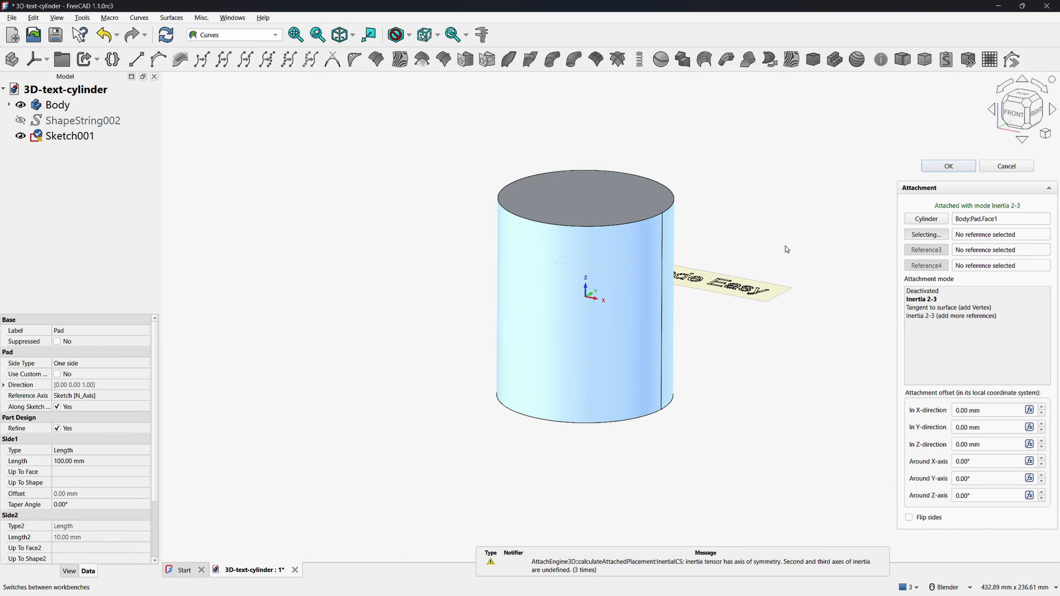
{"action": "left_click", "coordinate": [927, 292]}
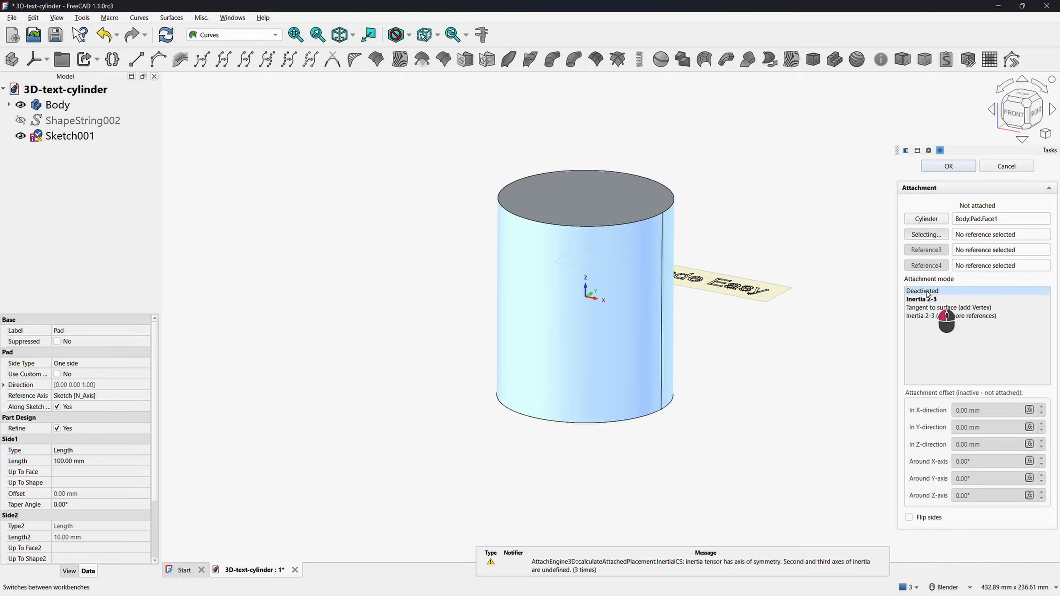
{"action": "left_click", "coordinate": [948, 165]}
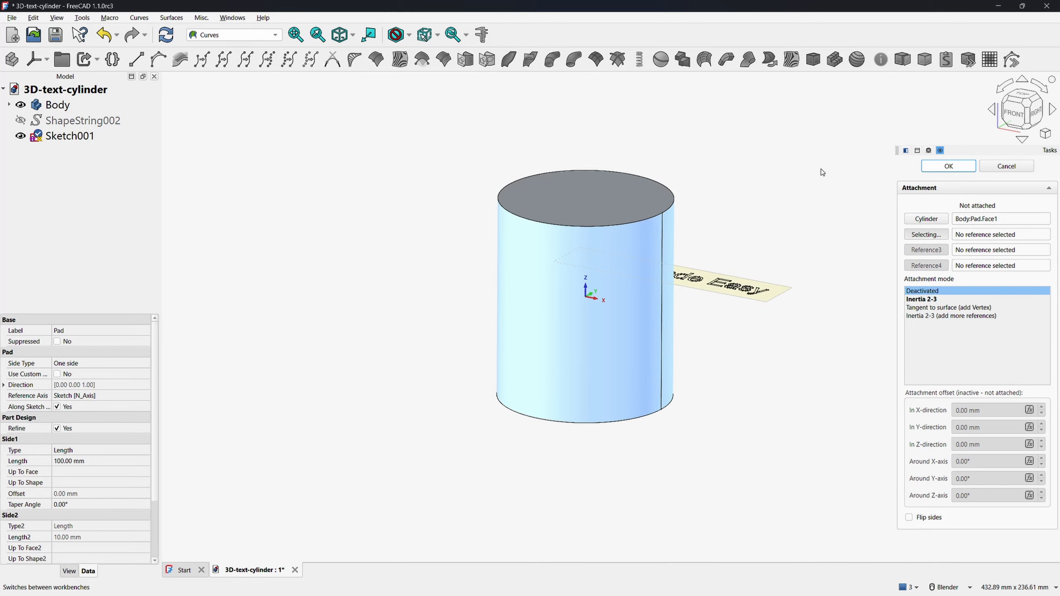
Step: Set the text sketch's Z position to 0 mm in its placement
{"action": "left_click", "coordinate": [76, 137]}
{"action": "left_click", "coordinate": [76, 138]}
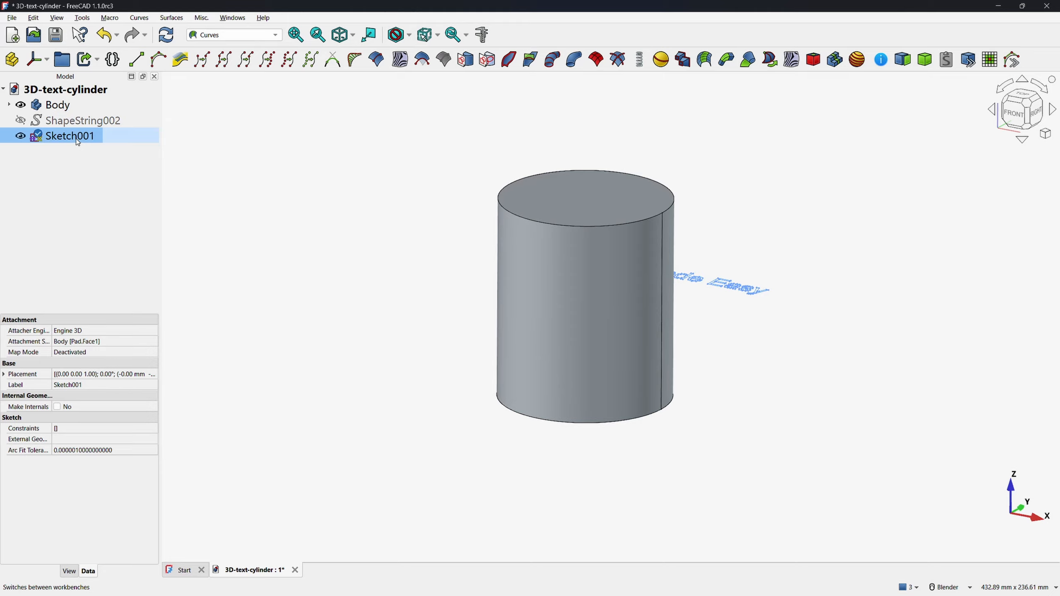
{"action": "left_click", "coordinate": [3, 374]}
{"action": "left_click", "coordinate": [4, 374]}
{"action": "left_click", "coordinate": [37, 407]}
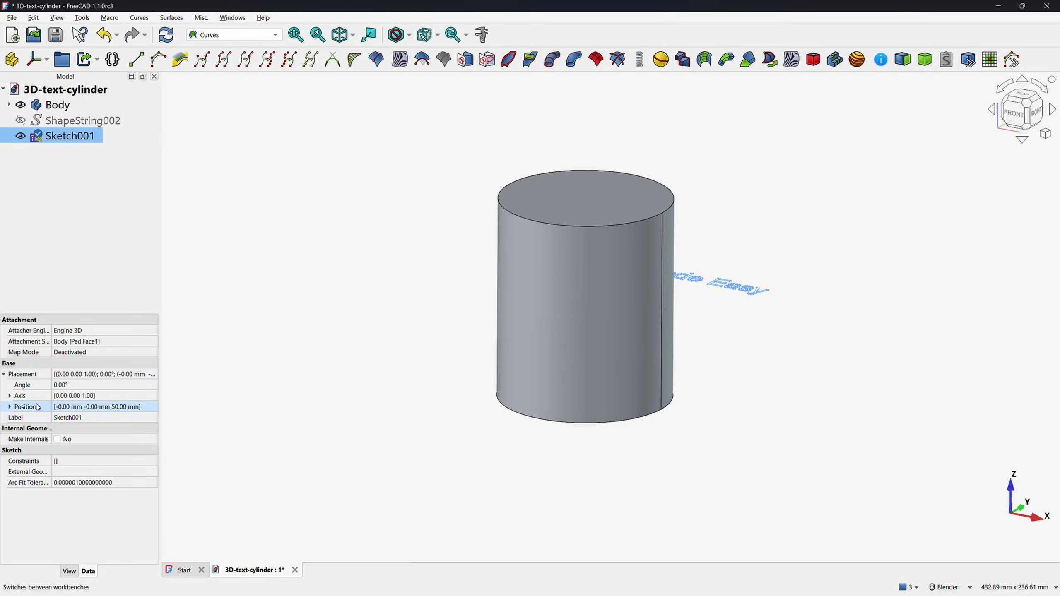
{"action": "left_click", "coordinate": [10, 407]}
{"action": "left_click", "coordinate": [69, 439]}
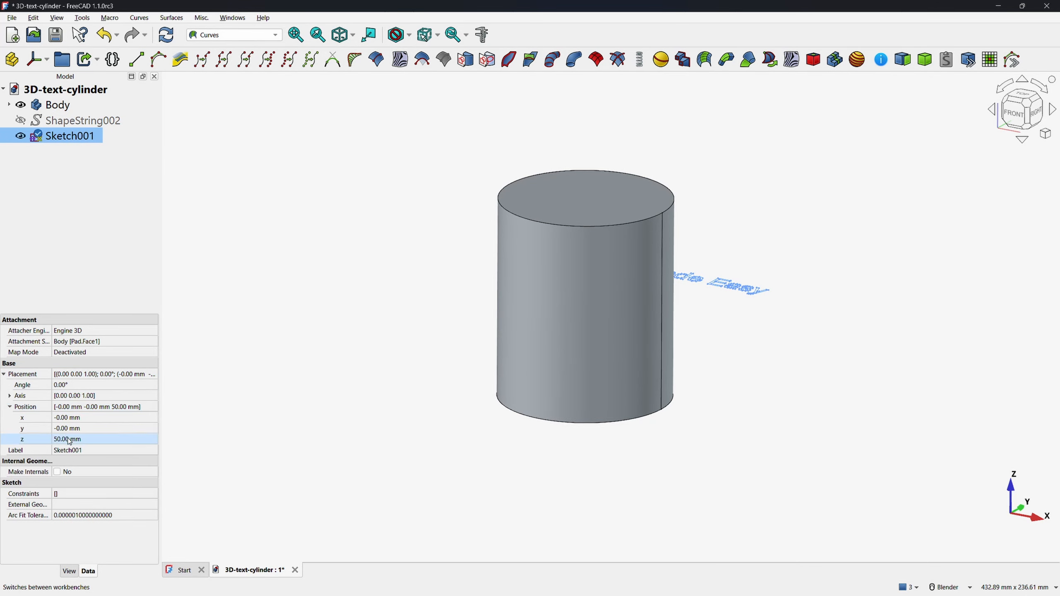
{"action": "left_click", "coordinate": [68, 439]}
{"action": "type", "text": "0"}
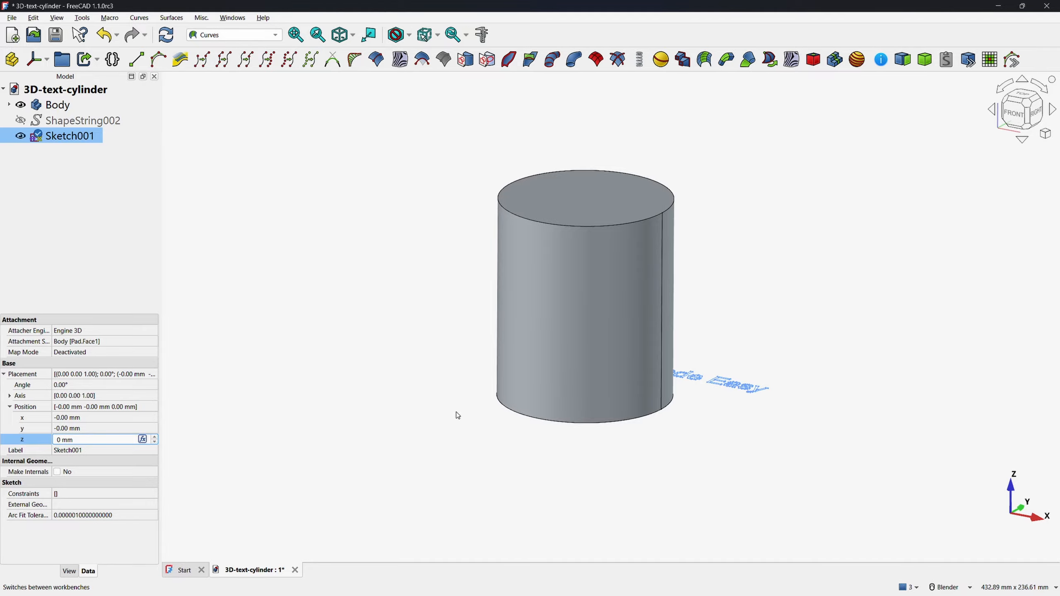
Step: In the text sketch, draw a construction rectangle about 136 by 37 mm around the "CAD Made Easy" text and finish editing
{"action": "left_click", "coordinate": [458, 416]}
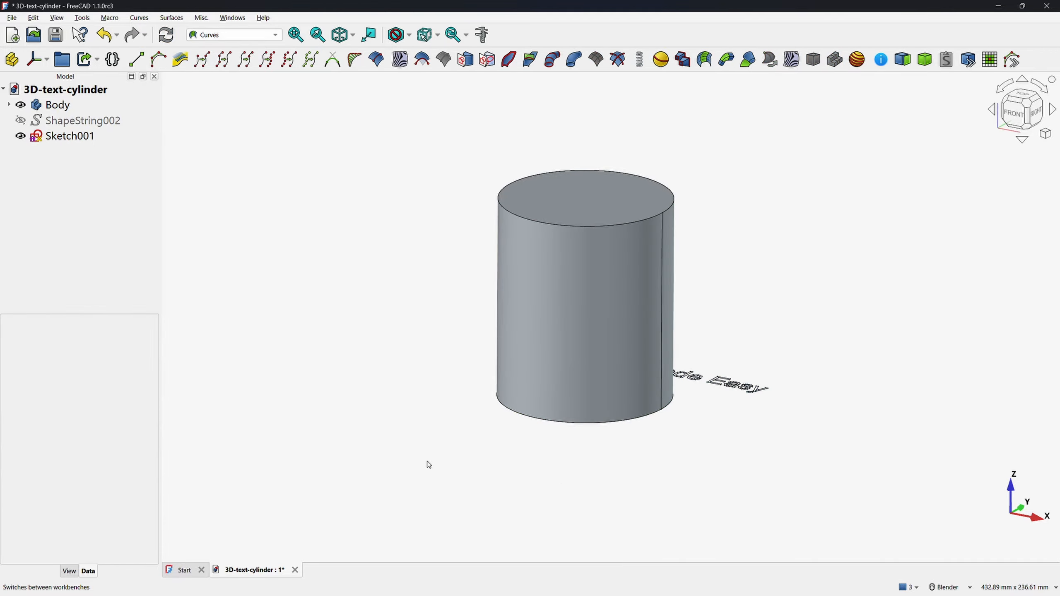
{"action": "double_click", "coordinate": [70, 137]}
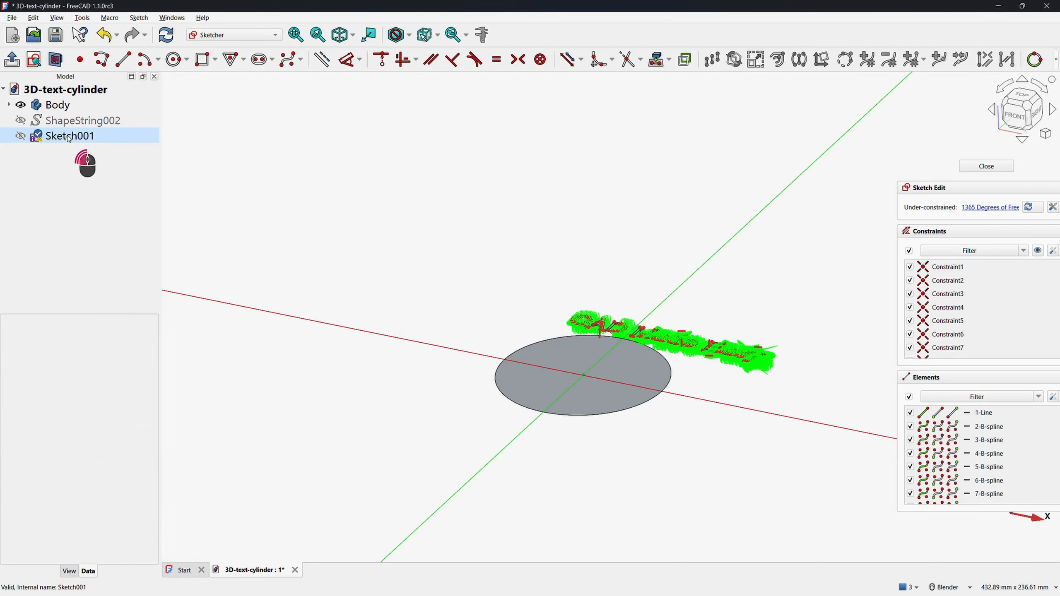
{"action": "scroll", "coordinate": [558, 469], "scroll_direction": "down", "scroll_amount": 3}
{"action": "scroll", "coordinate": [526, 339], "scroll_direction": "up", "scroll_amount": 3}
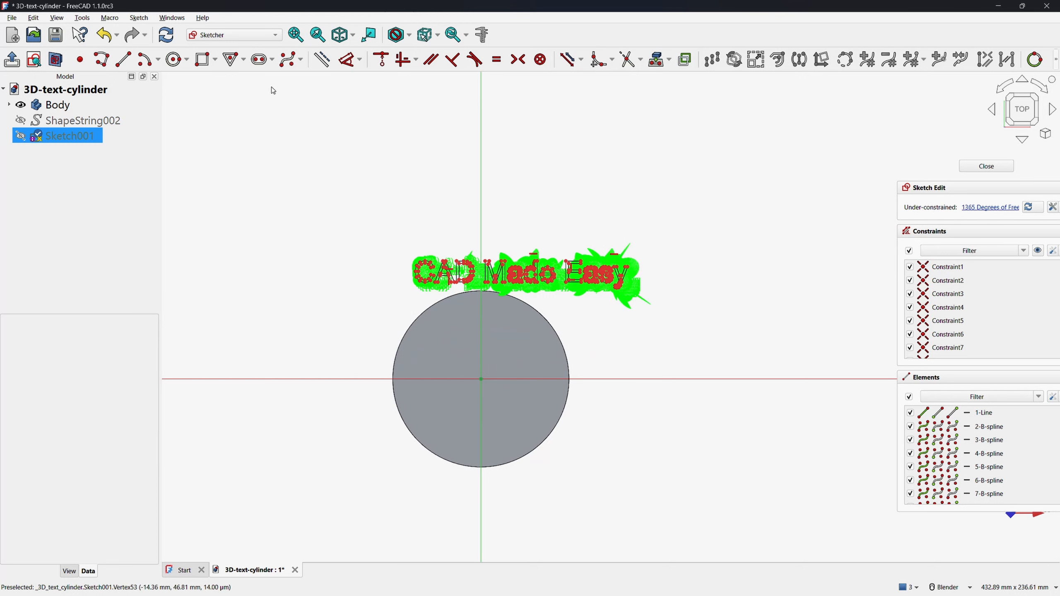
{"action": "left_click", "coordinate": [207, 66]}
{"action": "left_click", "coordinate": [382, 233]}
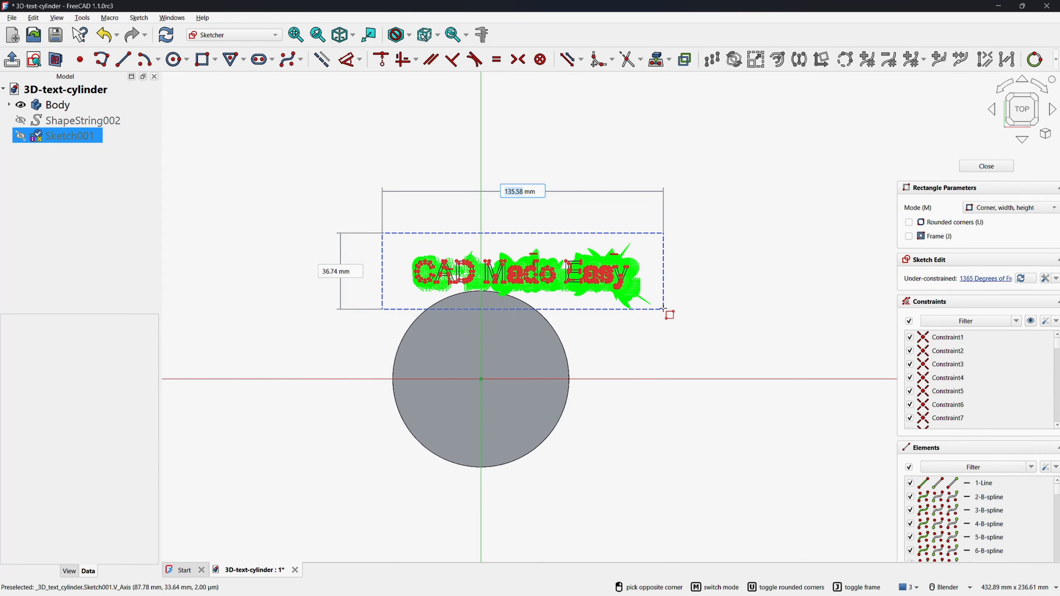
{"action": "left_click", "coordinate": [664, 309]}
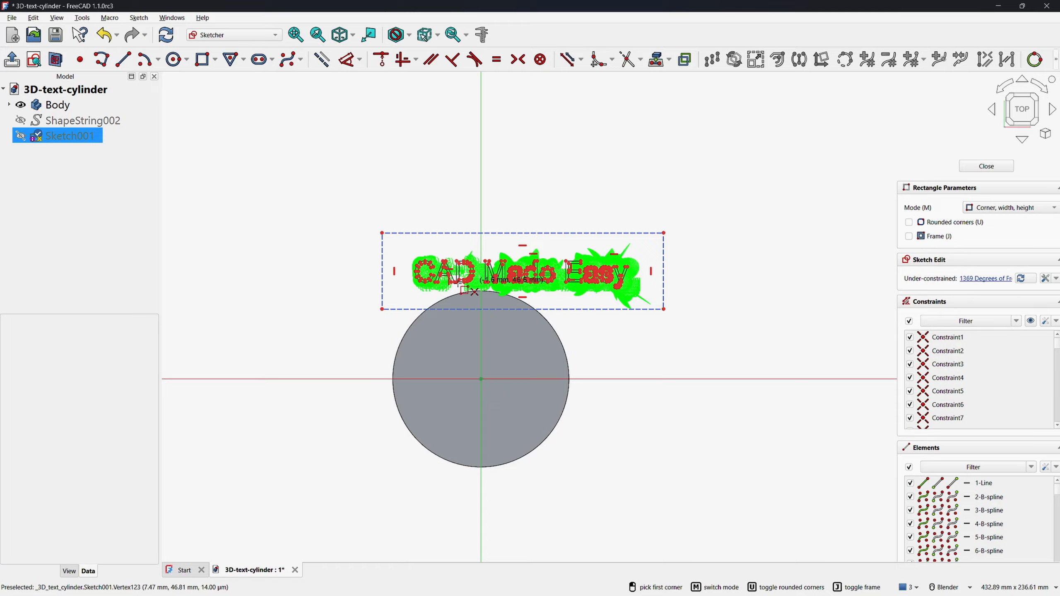
{"action": "left_click", "coordinate": [975, 167]}
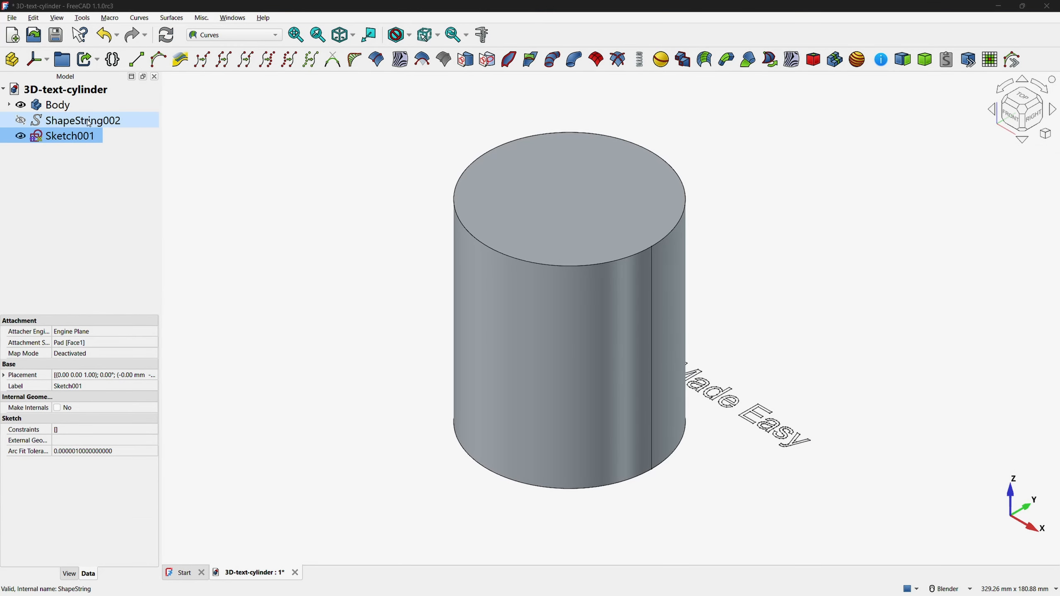
Step: Map the text sketch onto the cylinder's curved face with Sketch on surface and enable Reverse V
{"action": "left_click", "coordinate": [86, 138]}
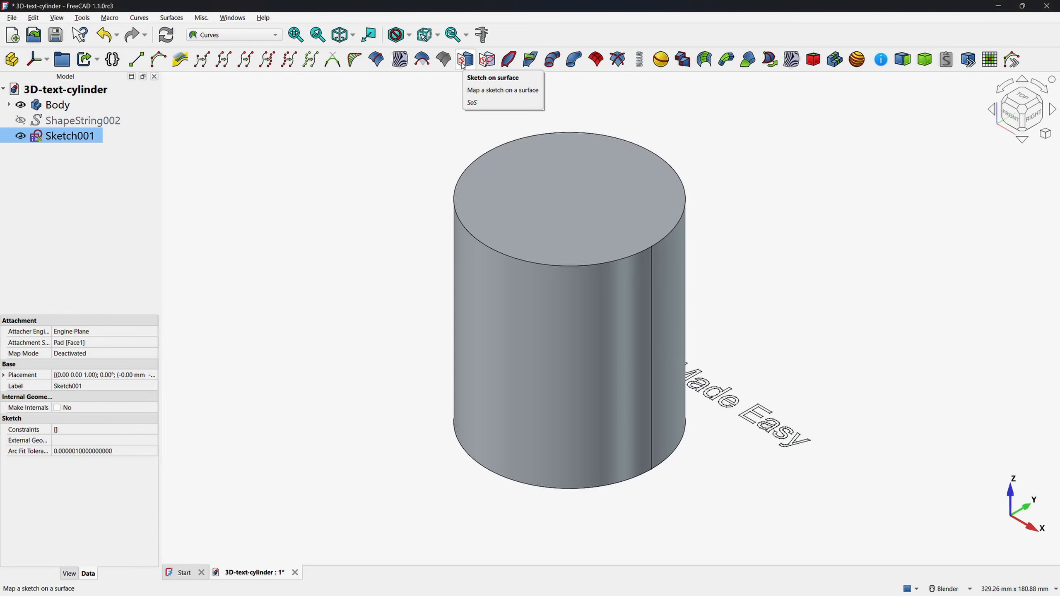
{"action": "left_click", "coordinate": [462, 65]}
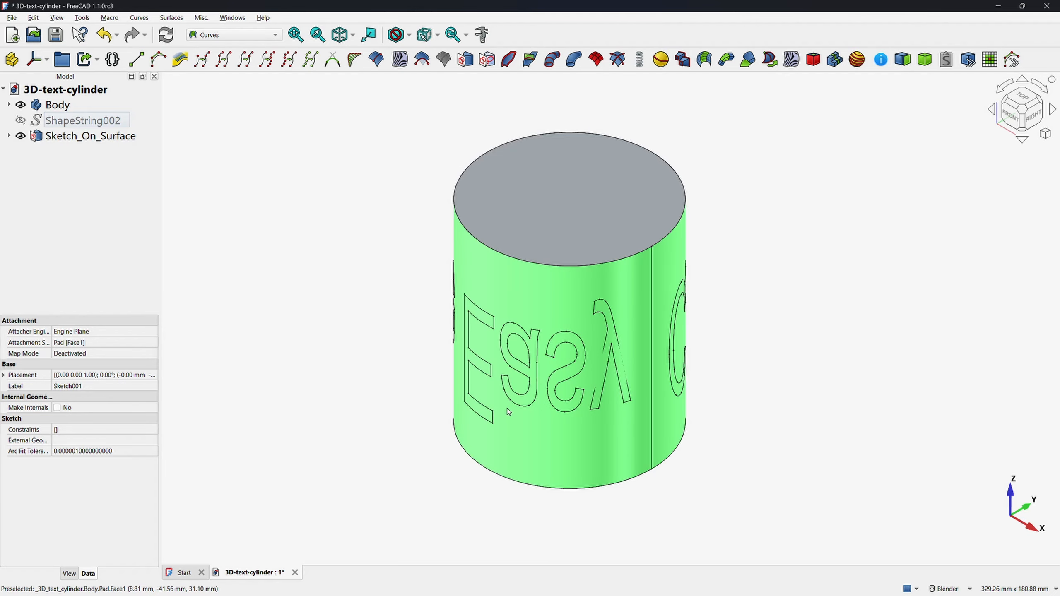
{"action": "left_click", "coordinate": [70, 137]}
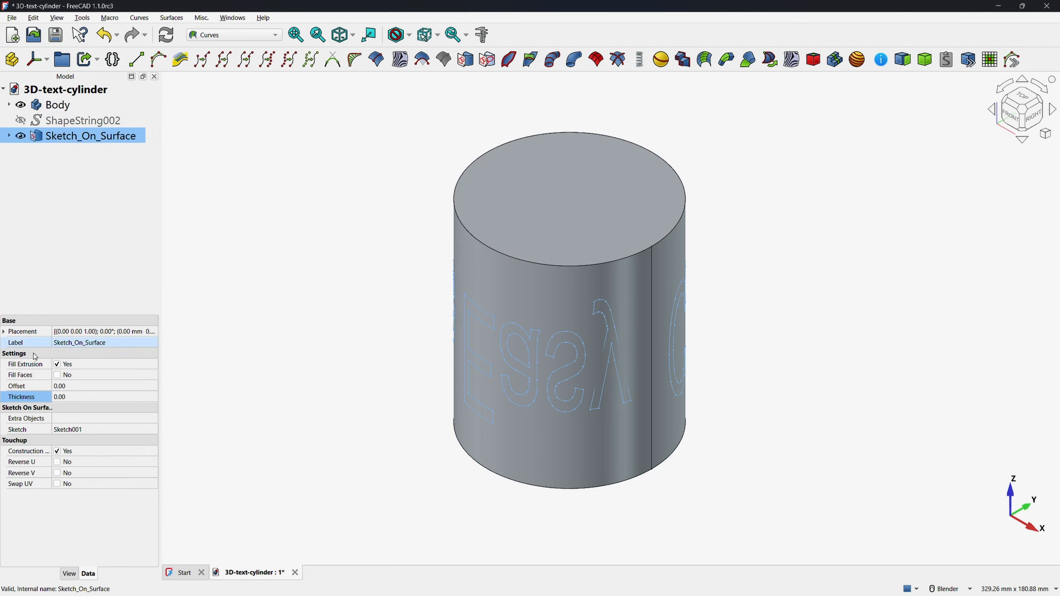
{"action": "left_click", "coordinate": [57, 473]}
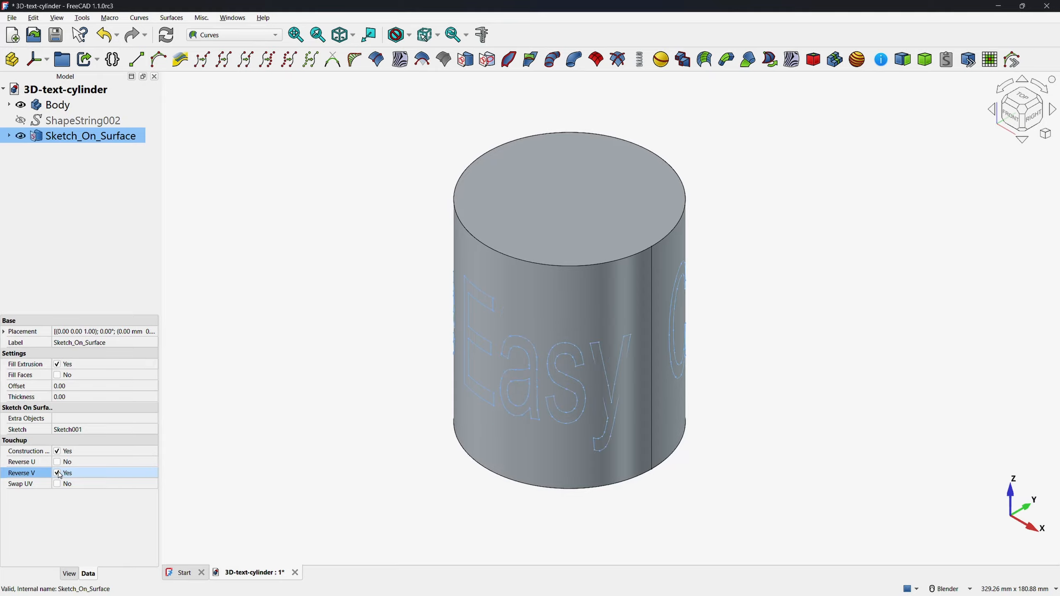
{"action": "middle_click_drag", "start_coordinate": [372, 407], "coordinate": [376, 329]}
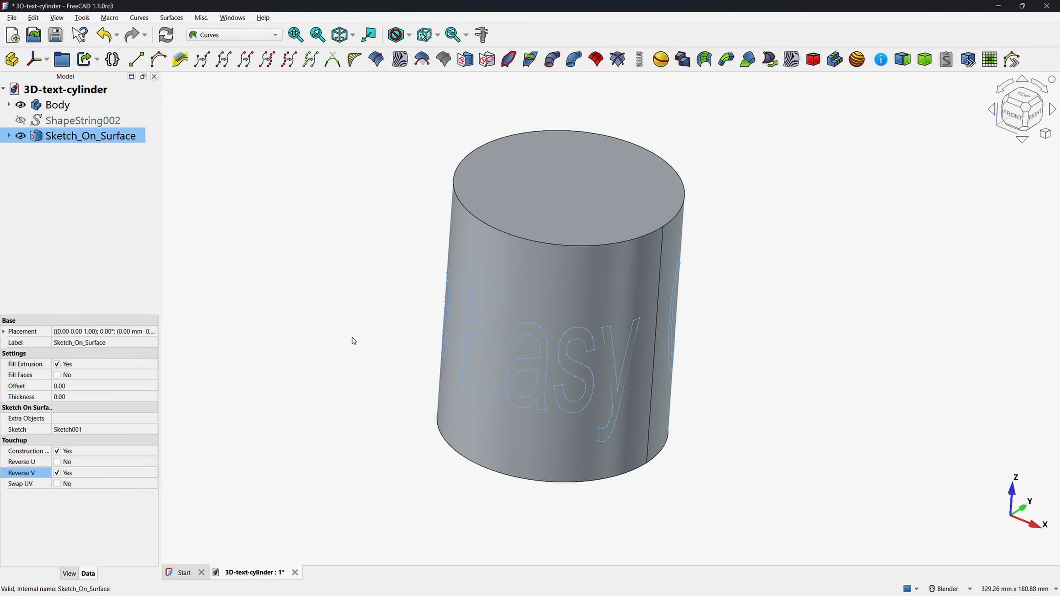
Step: Enable Fill Faces for the mapped text and set its thickness to 1.00
{"action": "left_click", "coordinate": [57, 378]}
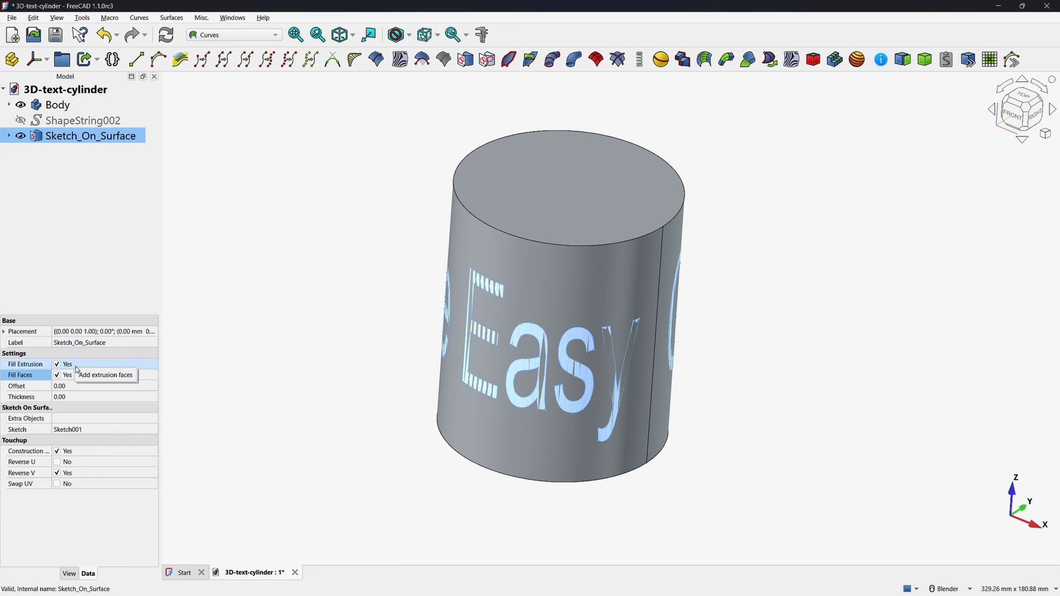
{"action": "left_click", "coordinate": [75, 396]}
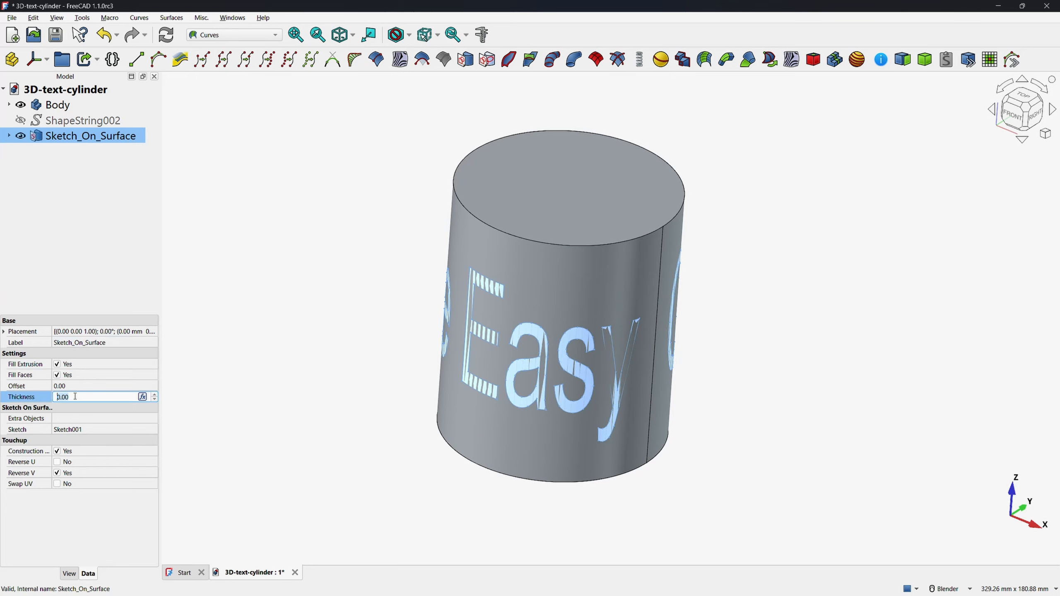
{"action": "left_click", "coordinate": [239, 342]}
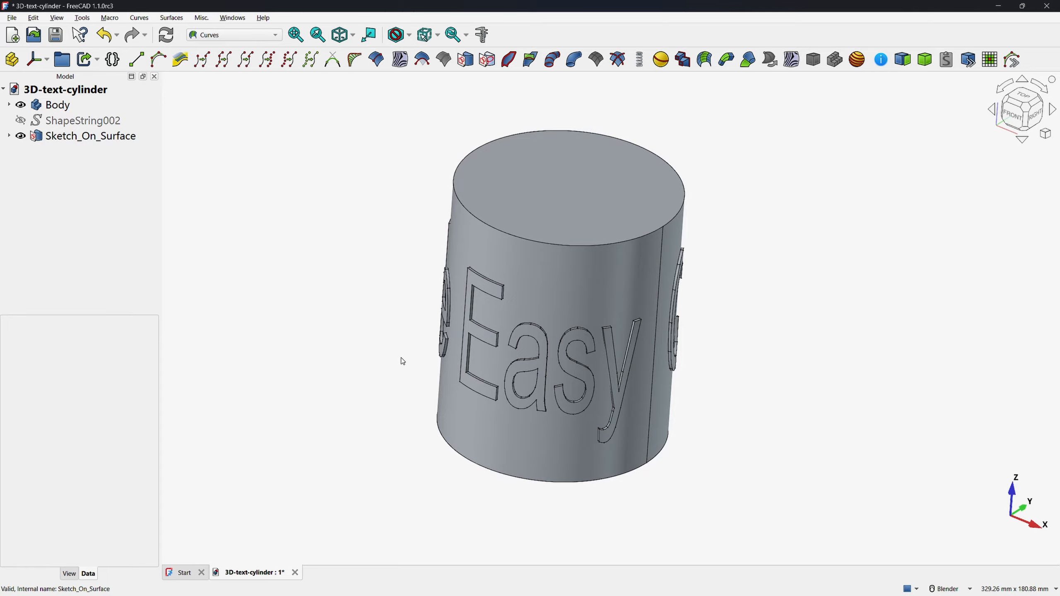
{"action": "middle_click_drag", "start_coordinate": [403, 361], "coordinate": [373, 341]}
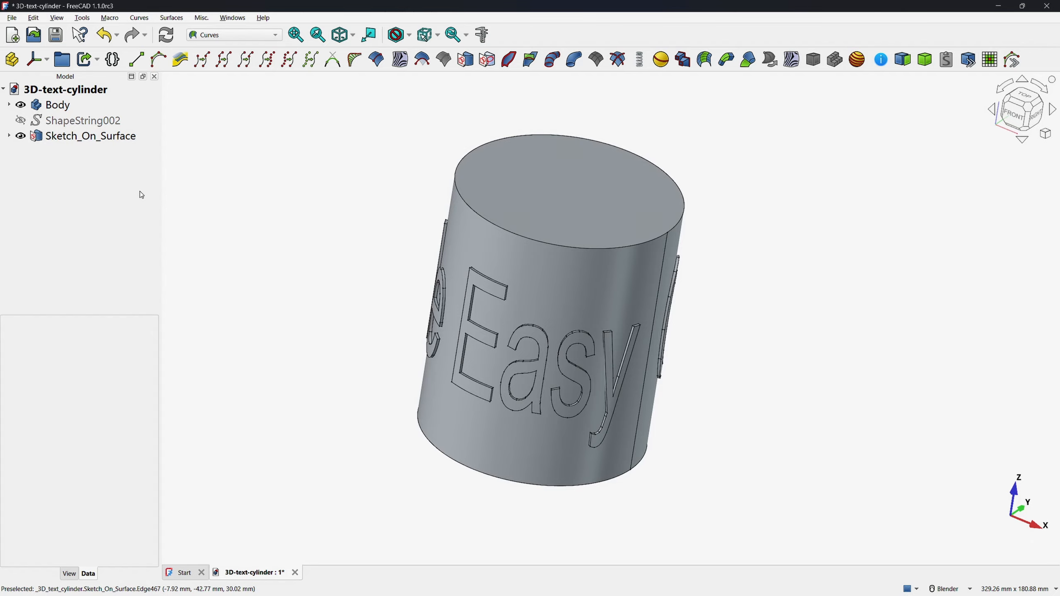
Step: In the mapped text's sketch, enlarge the construction rectangle around the text, extending it furthest beyond the word "Easy", and finish editing
{"action": "left_click", "coordinate": [83, 138]}
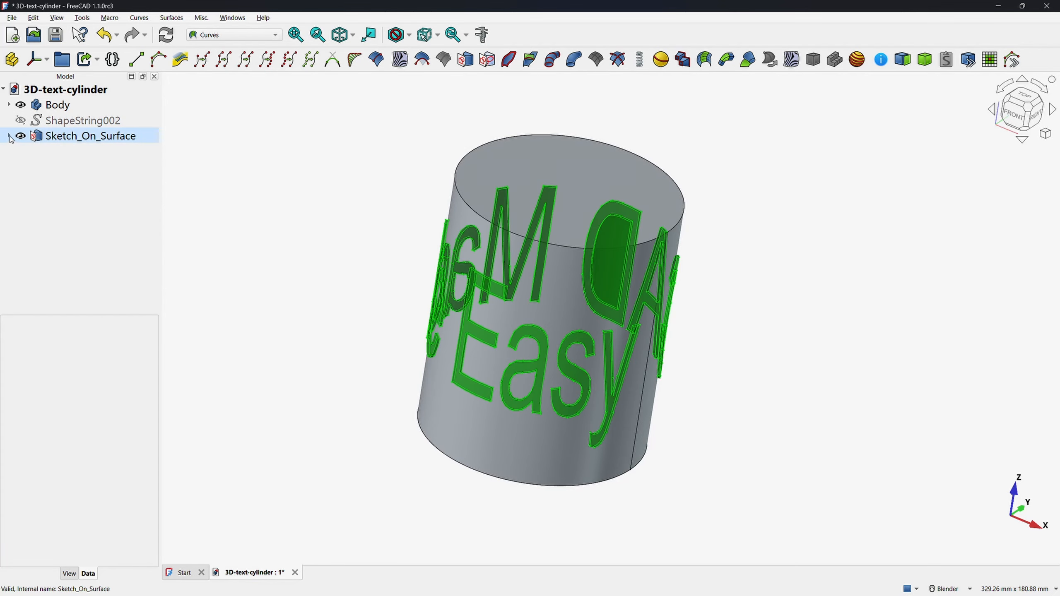
{"action": "left_click", "coordinate": [10, 137]}
{"action": "left_click", "coordinate": [37, 153]}
{"action": "double_click", "coordinate": [66, 153]}
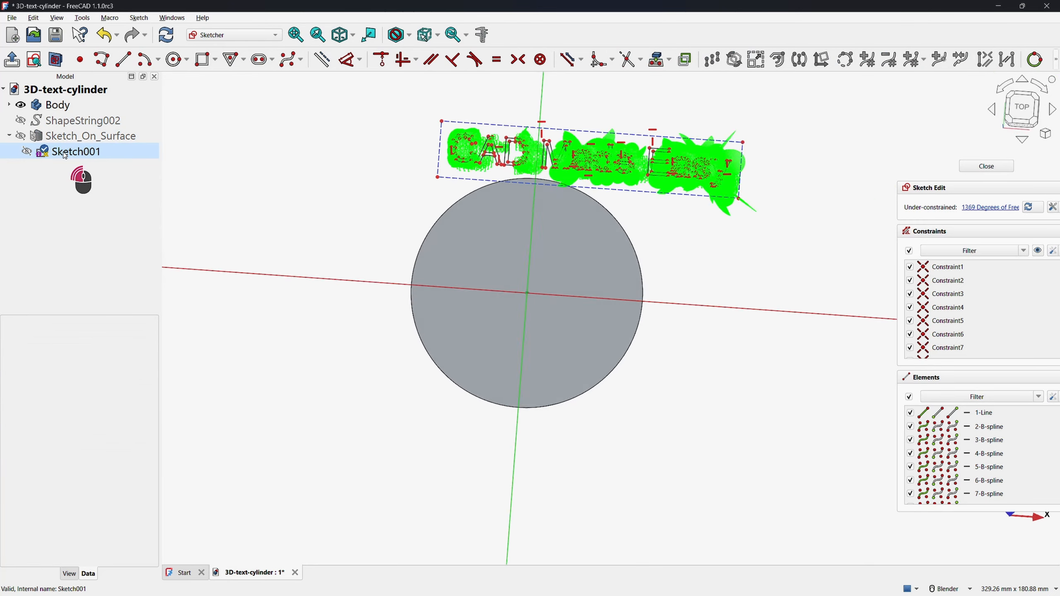
{"action": "scroll", "coordinate": [440, 355], "scroll_direction": "down", "scroll_amount": 3}
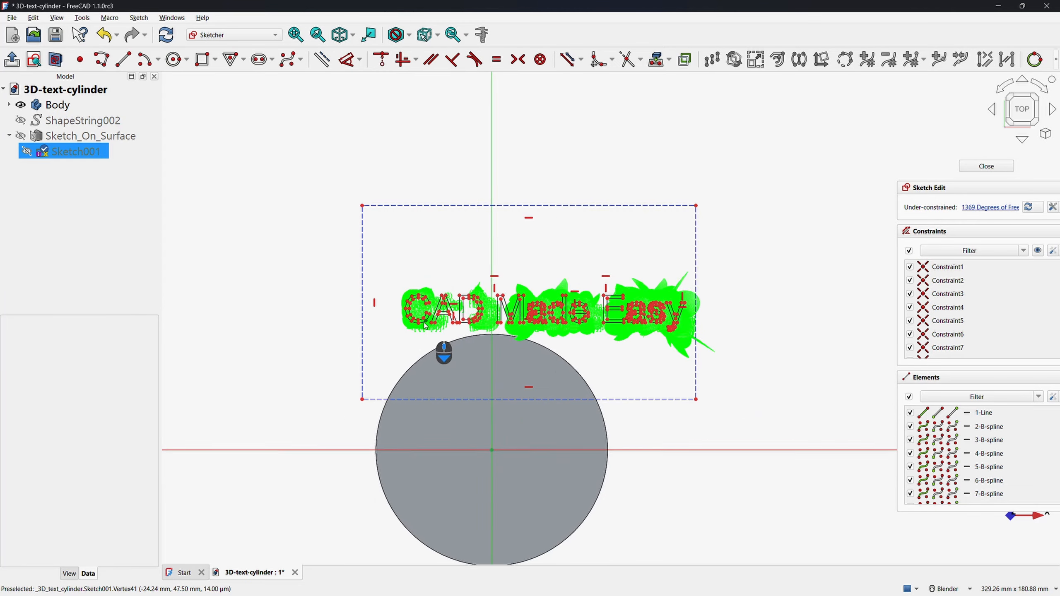
{"action": "left_click_drag", "start_coordinate": [782, 340], "coordinate": [802, 338]}
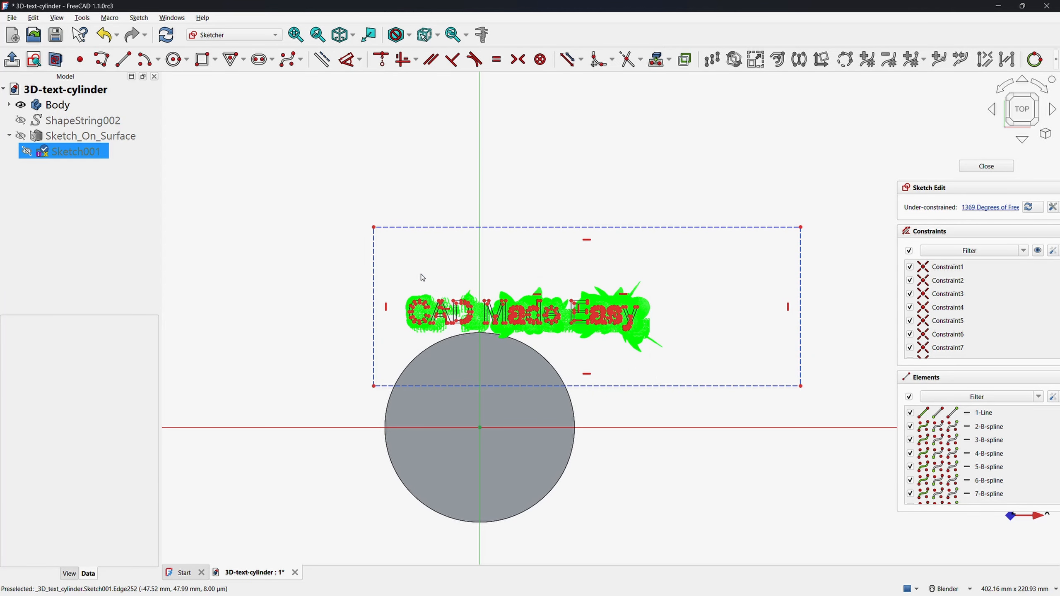
{"action": "left_click", "coordinate": [997, 169]}
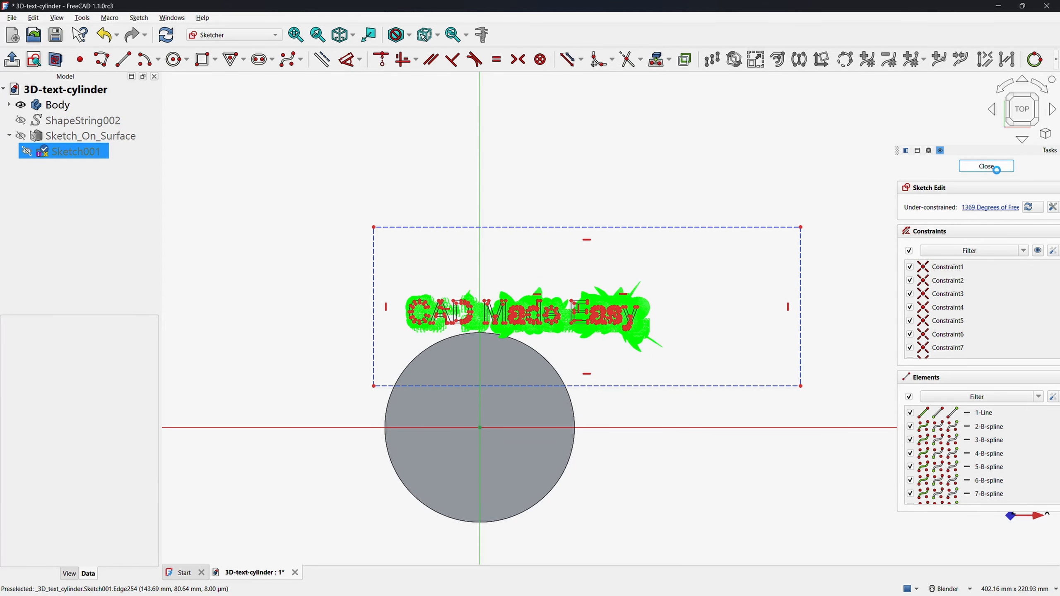
{"action": "middle_click_drag", "start_coordinate": [645, 385], "coordinate": [585, 393]}
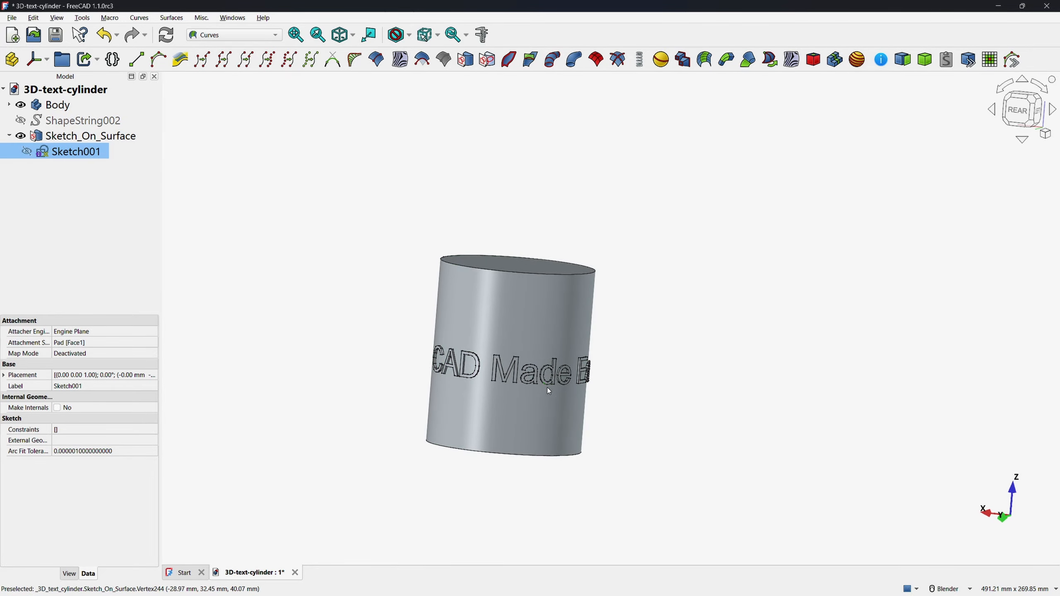
Step: Temporarily hide the cylinder body to inspect the wrapped text solid, and show the body again
{"action": "left_click", "coordinate": [245, 247]}
{"action": "key", "text": "0"}
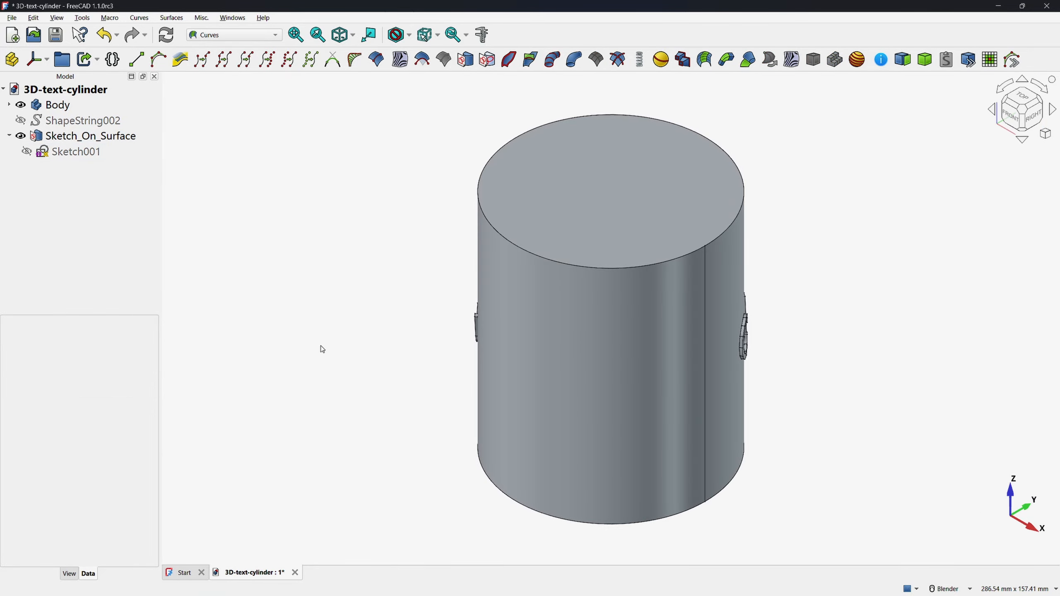
{"action": "left_click", "coordinate": [20, 105]}
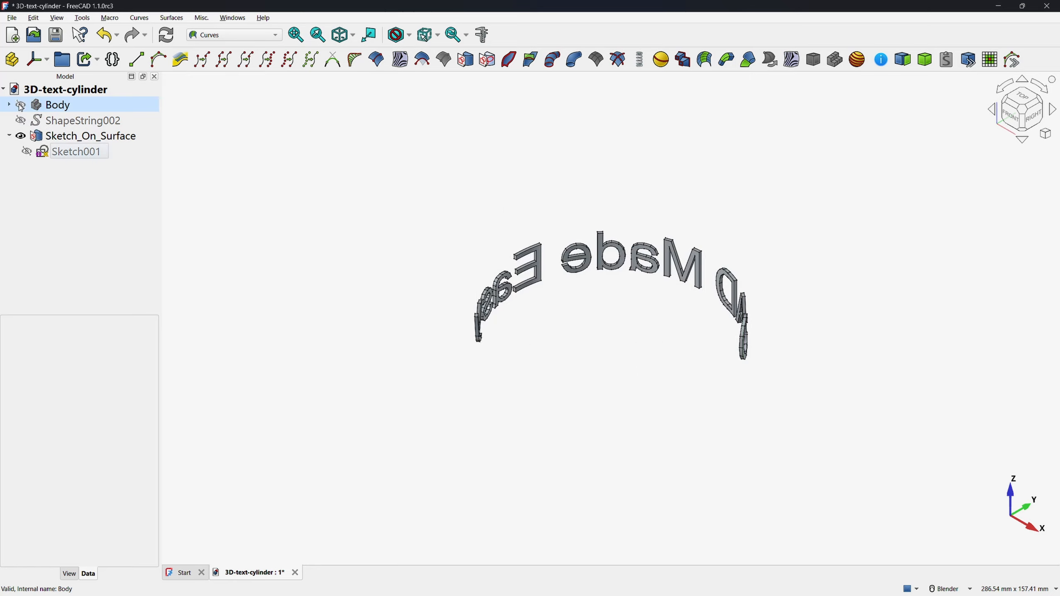
{"action": "left_click", "coordinate": [21, 105]}
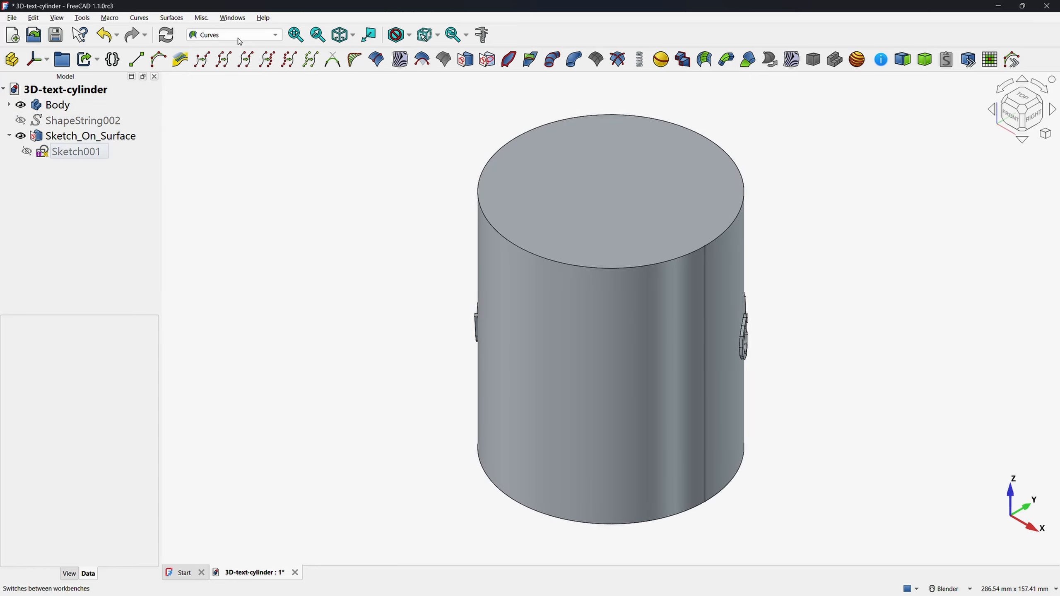
Step: Switch to the Part workbench and change the wrapped text's thickness so the letters extend inward into the cylinder
{"action": "left_click", "coordinate": [228, 35]}
{"action": "left_click", "coordinate": [221, 106]}
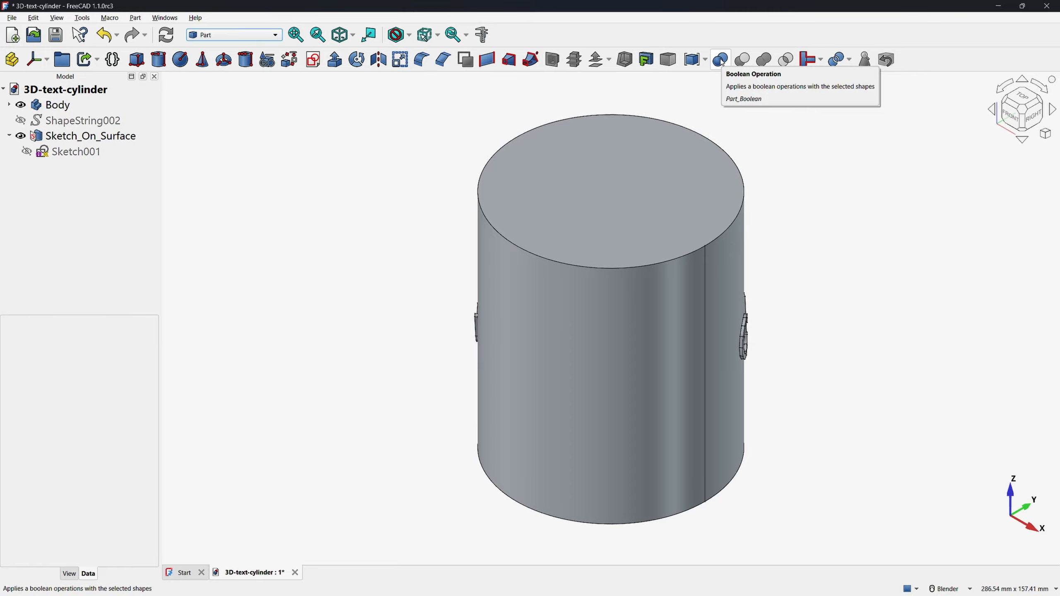
{"action": "left_click", "coordinate": [358, 293]}
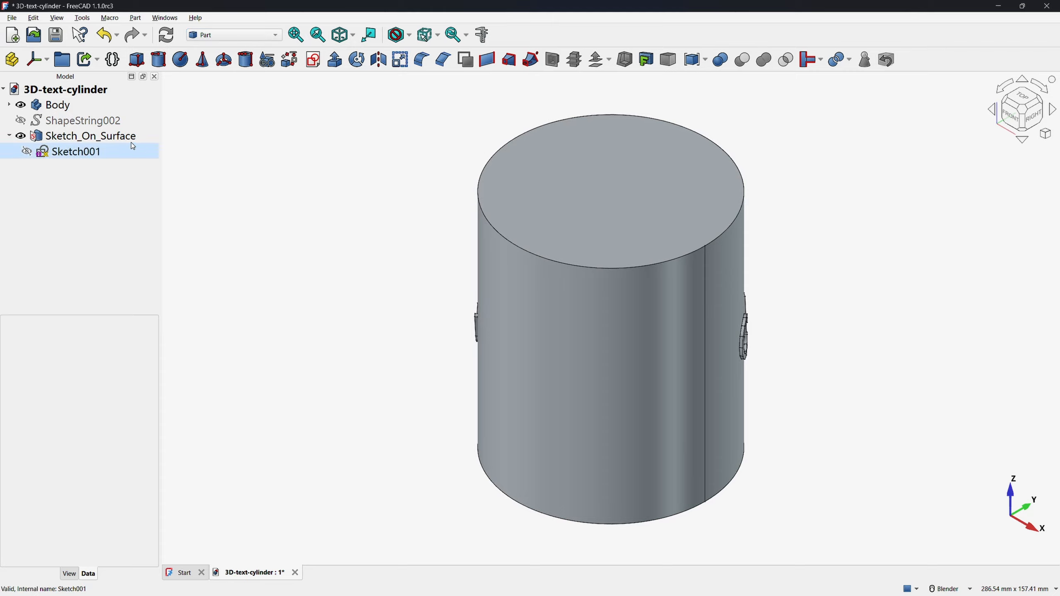
{"action": "left_click", "coordinate": [132, 136]}
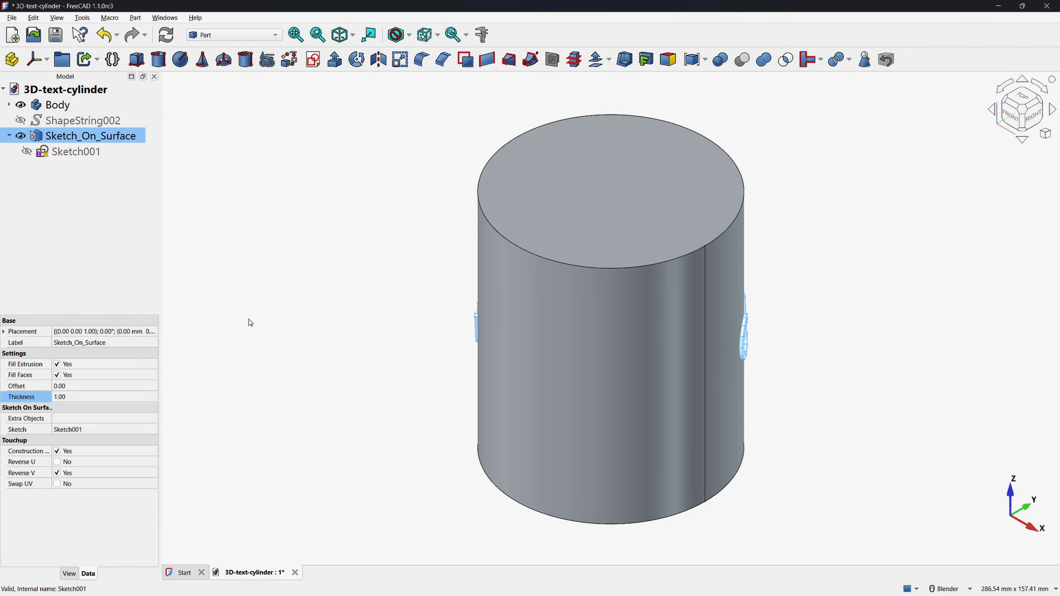
{"action": "left_click", "coordinate": [60, 397]}
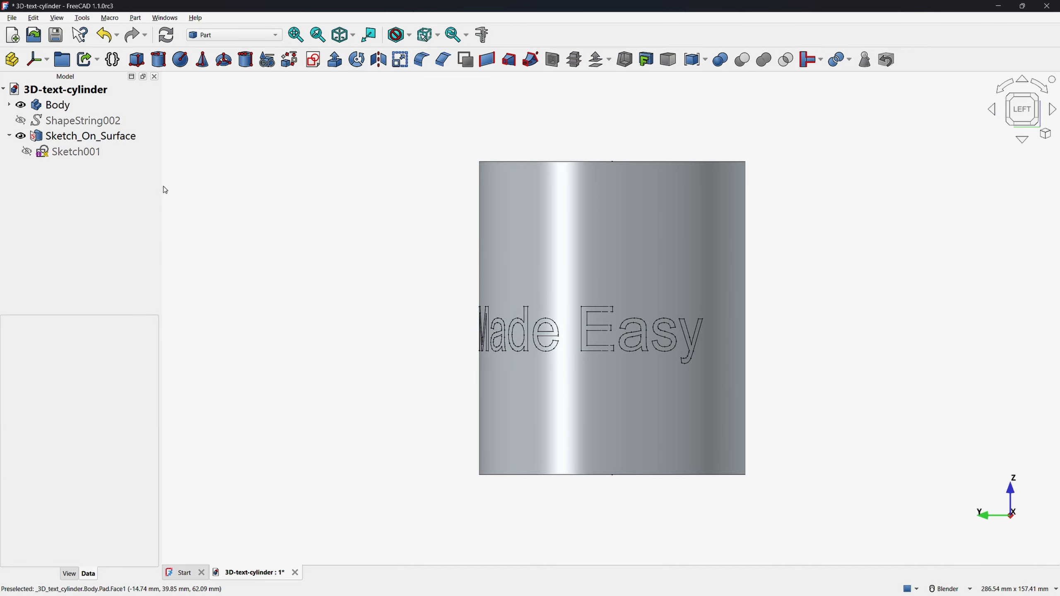
Step: Cut the wrapped text out of the cylinder body with a boolean Cut
{"action": "left_click", "coordinate": [59, 110]}
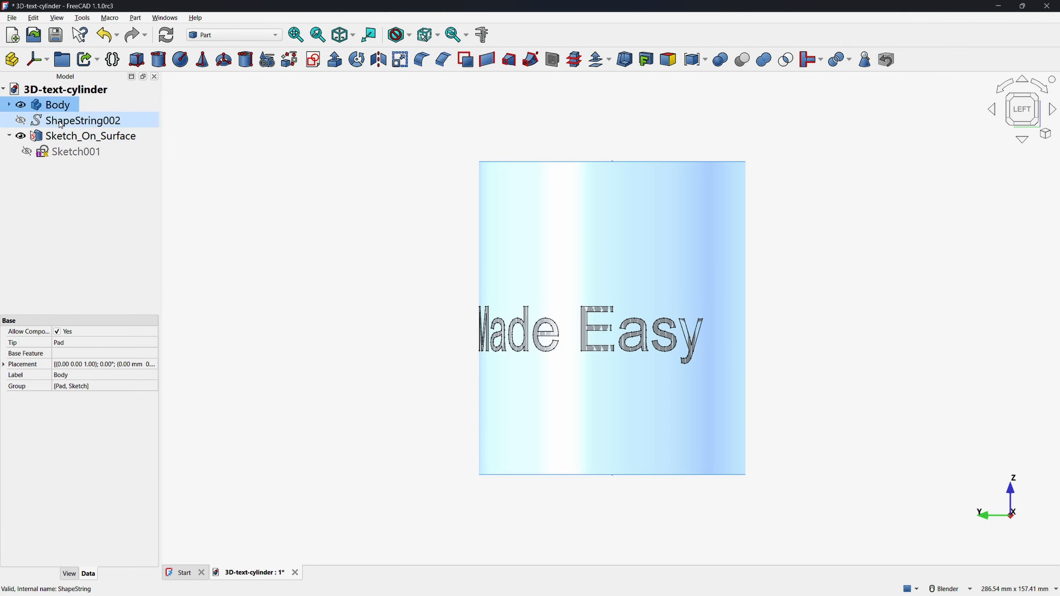
{"action": "left_click", "coordinate": [68, 138], "text": "ctrl"}
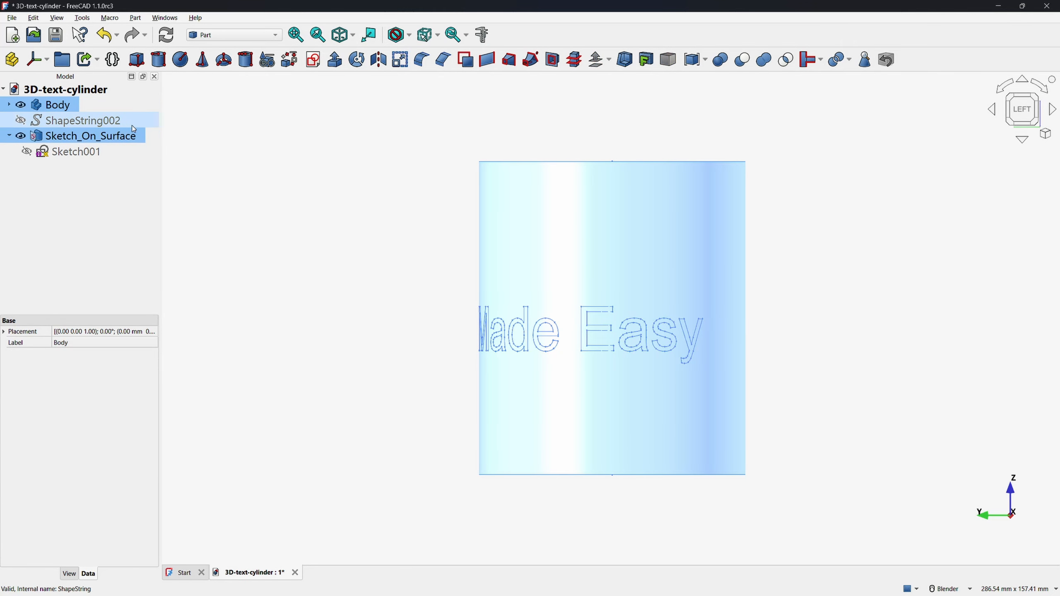
{"action": "left_click", "coordinate": [742, 60]}
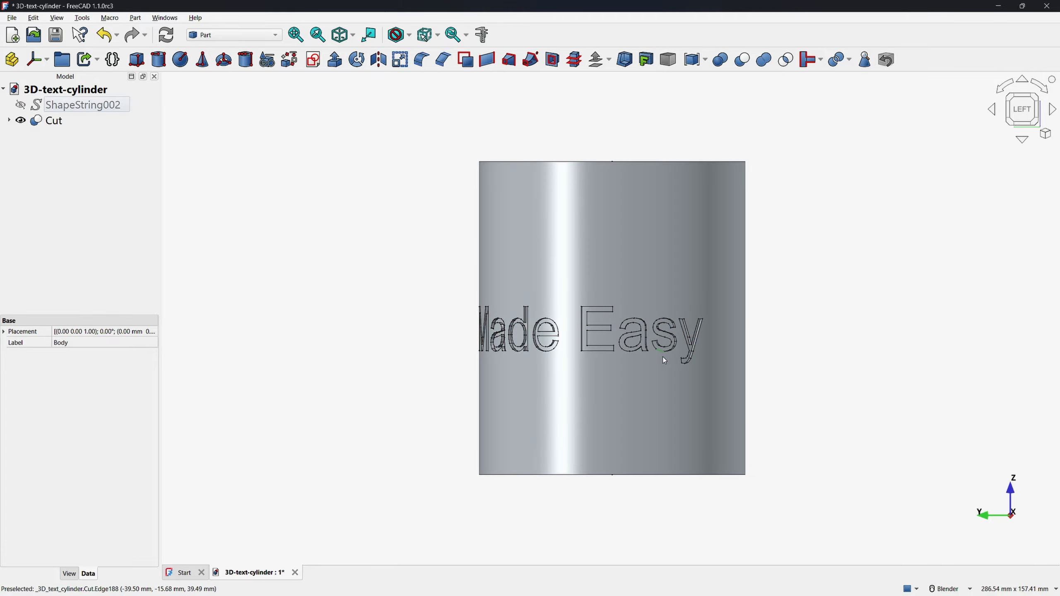
Step: Examine the engraved letters up close and around the side of the cylinder
{"action": "middle_click_drag", "start_coordinate": [632, 364], "coordinate": [703, 369]}
{"action": "scroll", "coordinate": [691, 356], "scroll_direction": "up", "scroll_amount": 4}
{"action": "scroll", "coordinate": [691, 356], "scroll_direction": "up", "scroll_amount": 3}
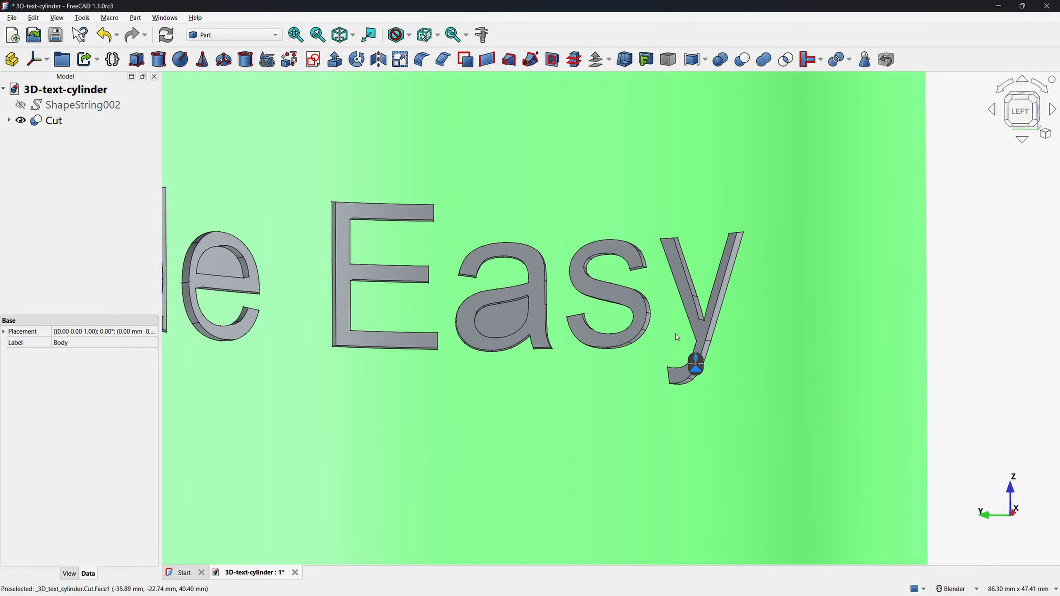
{"action": "scroll", "coordinate": [574, 310], "scroll_direction": "down", "scroll_amount": 2}
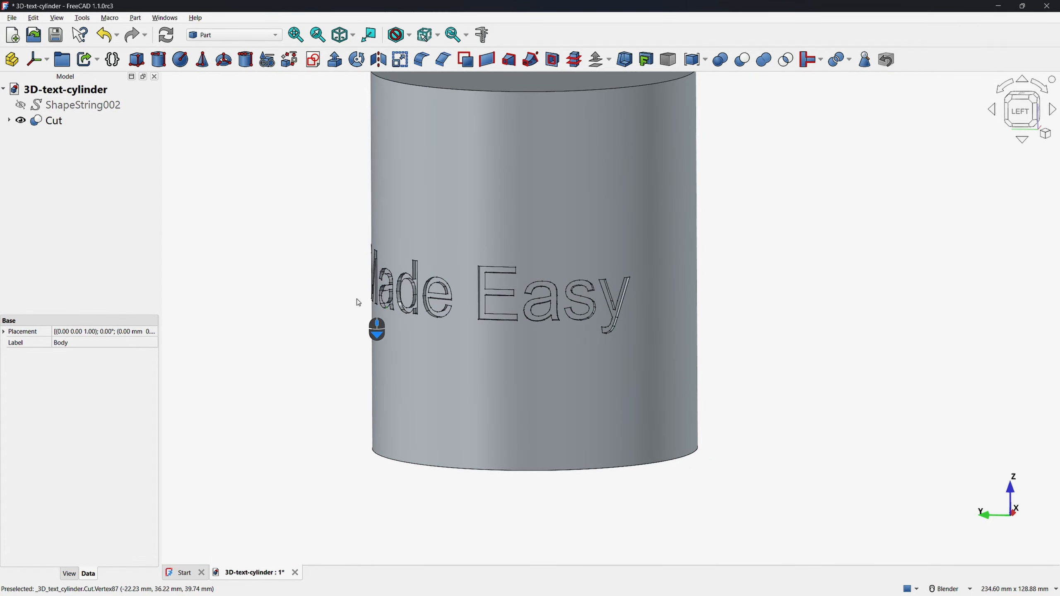
{"action": "left_click", "coordinate": [1007, 114]}
{"action": "scroll", "coordinate": [855, 339], "scroll_direction": "down", "scroll_amount": 2}
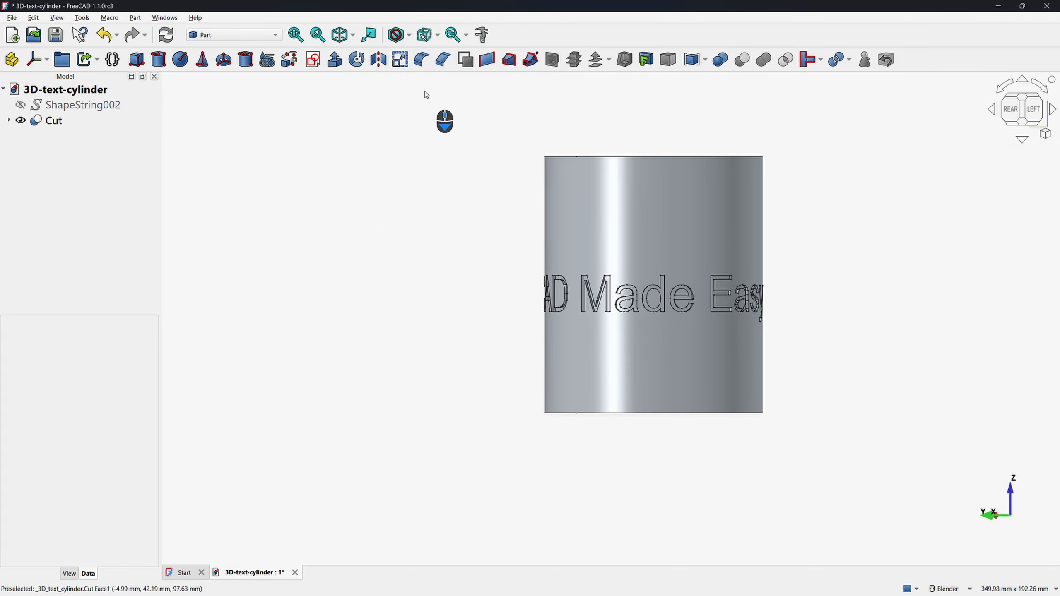
{"action": "left_click", "coordinate": [296, 35]}
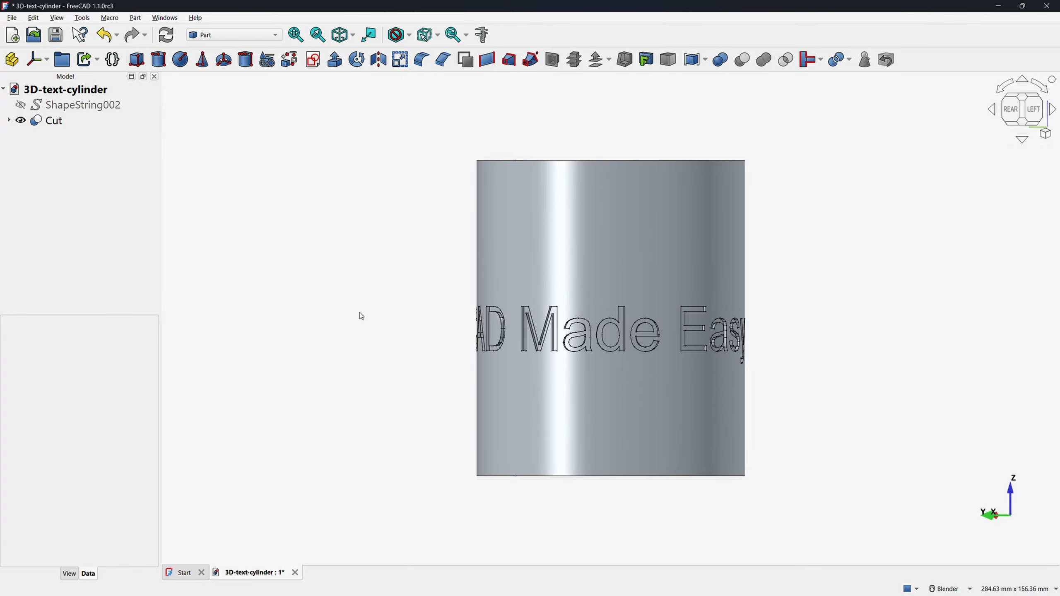